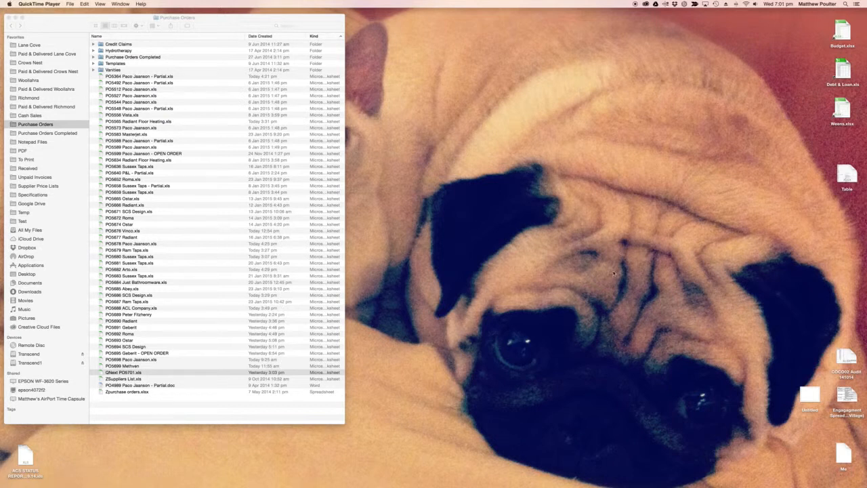
- Open the invoice workbook Next 804637.xls from the Lane Cove folder
left_click(205, 17)
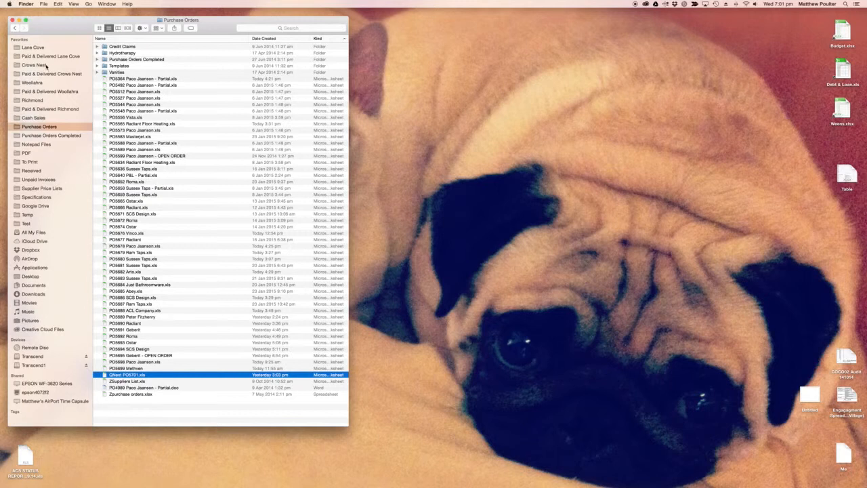
left_click(45, 48)
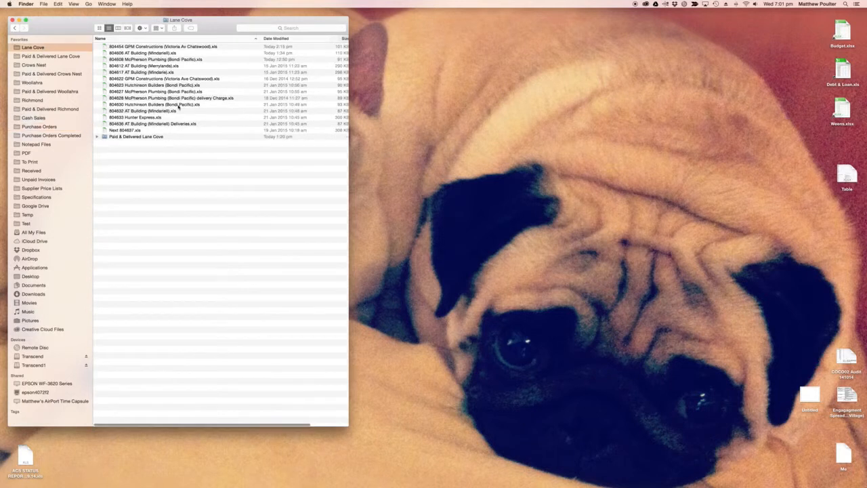
double_click(142, 131)
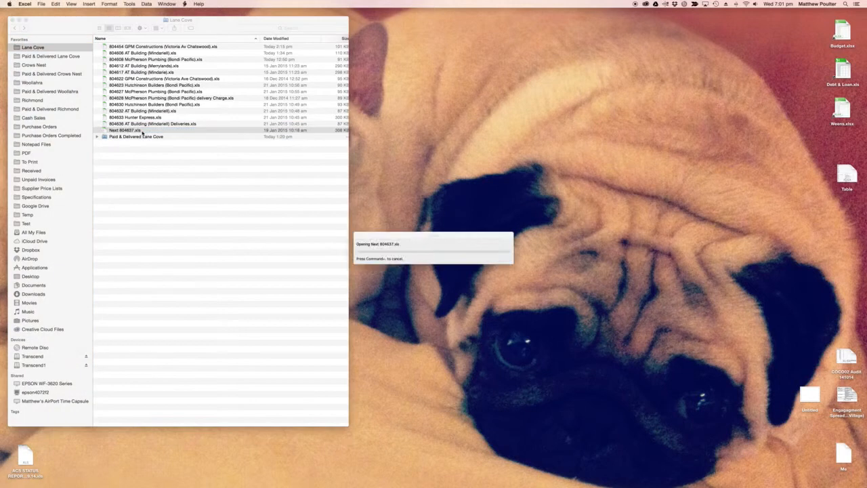
left_click(418, 269)
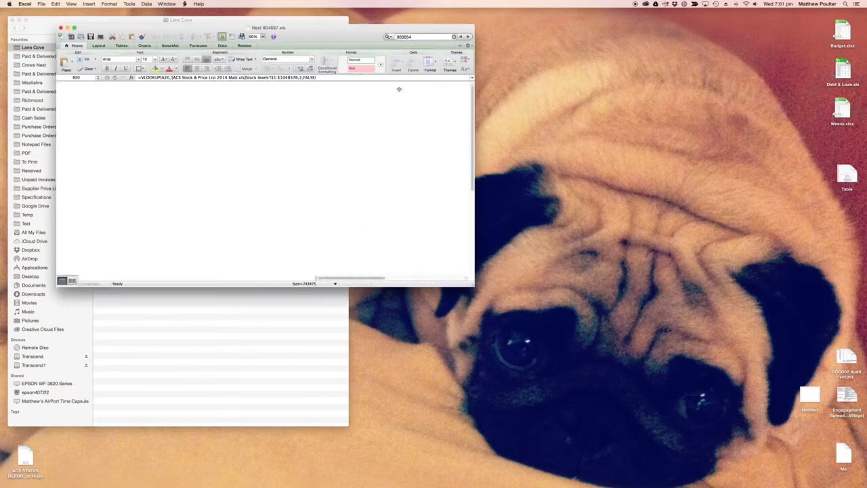
- Place the invoice window beside the file list, set its zoom to 100%, and enlarge the window
left_click_drag(318, 35, 619, 27)
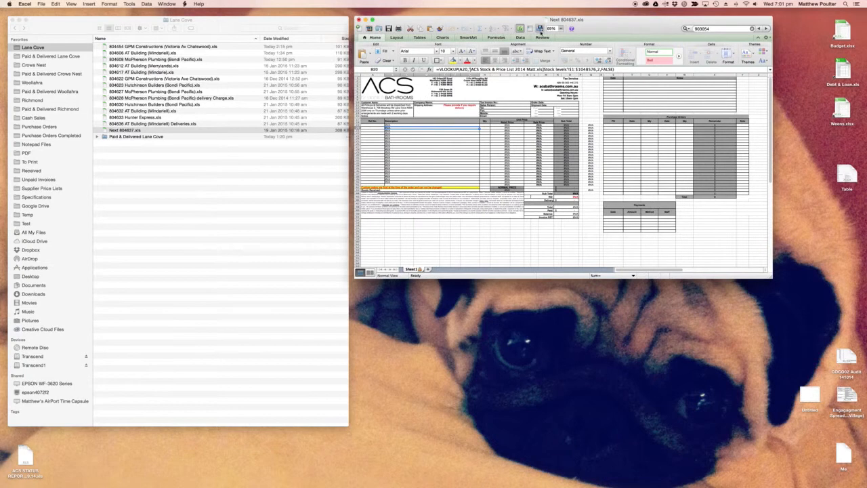
type("100")
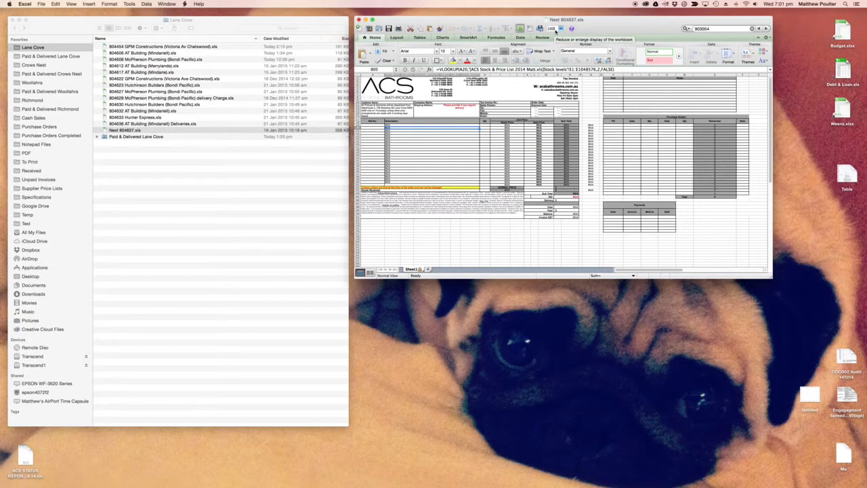
key("Return")
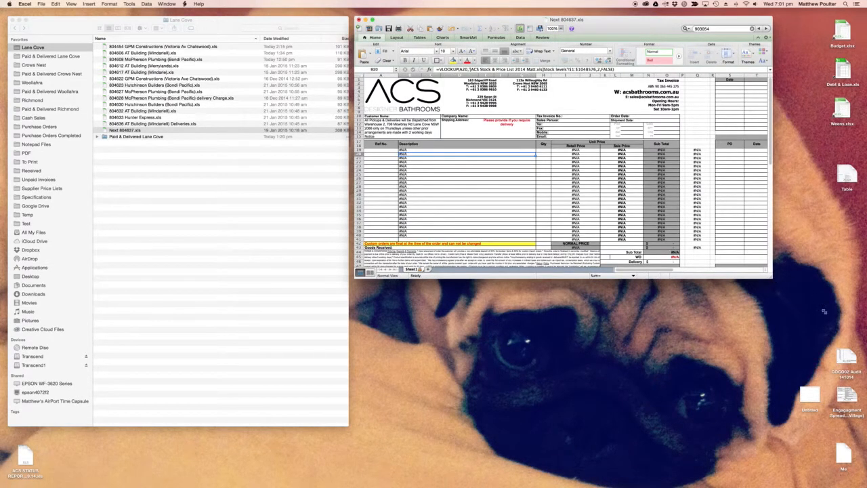
left_click_drag(771, 277, 834, 328)
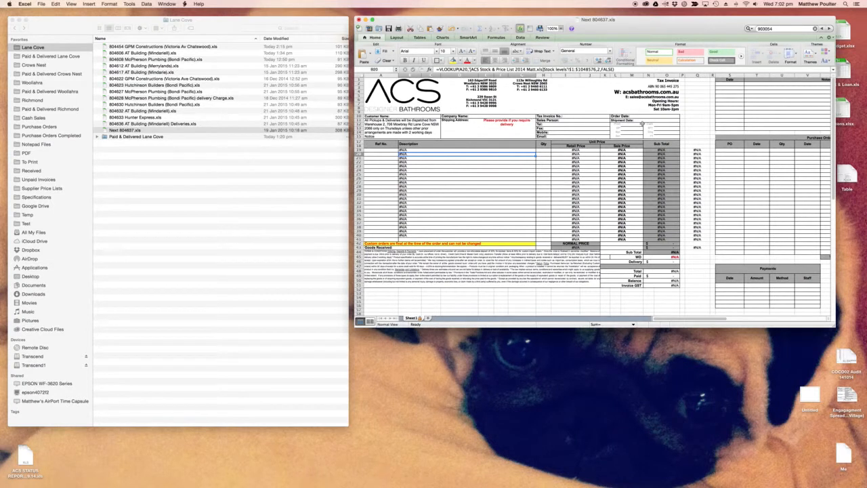
- Enter item PACO-13 with a quantity of 1 in the first line of the tax invoice
left_click(382, 150)
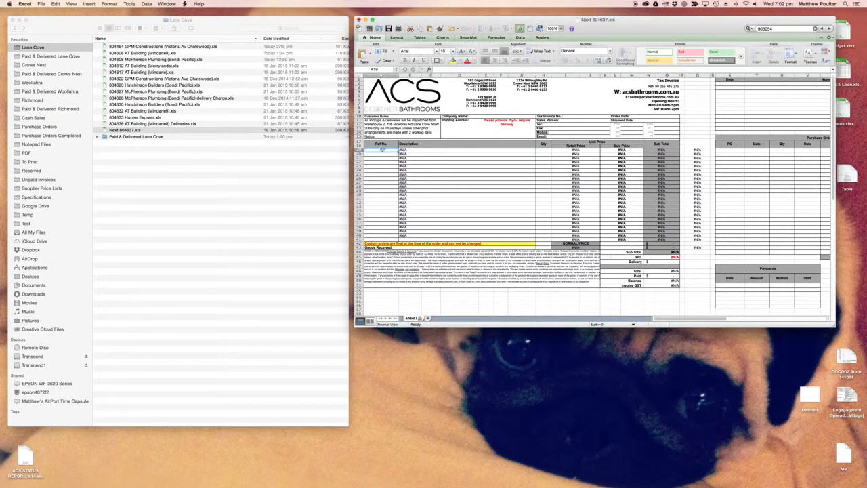
type("PA")
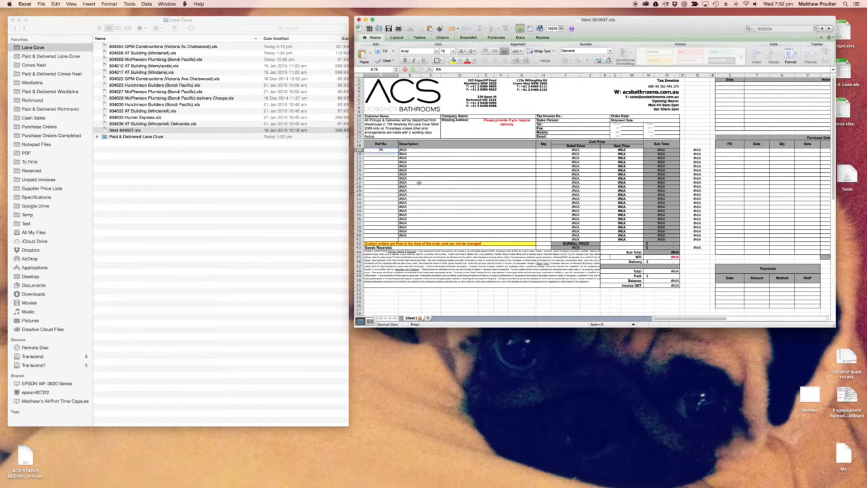
type("CCB-13")
key("Tab")
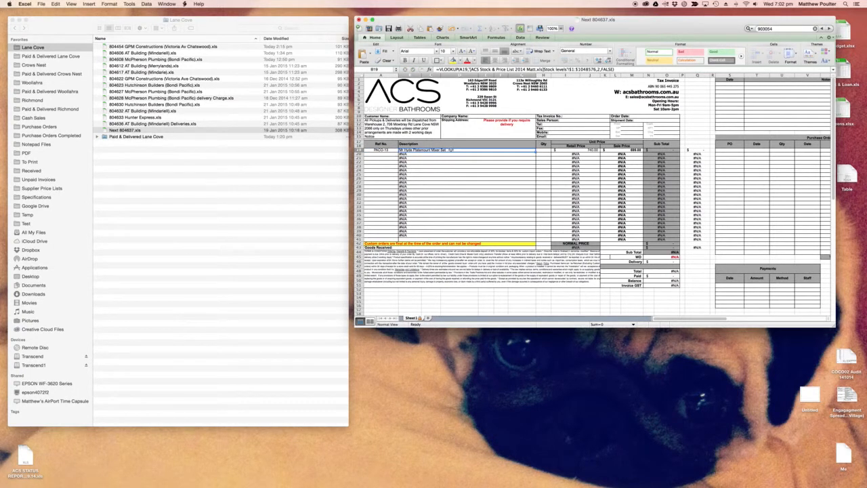
left_click(540, 152)
type("1")
key("Return")
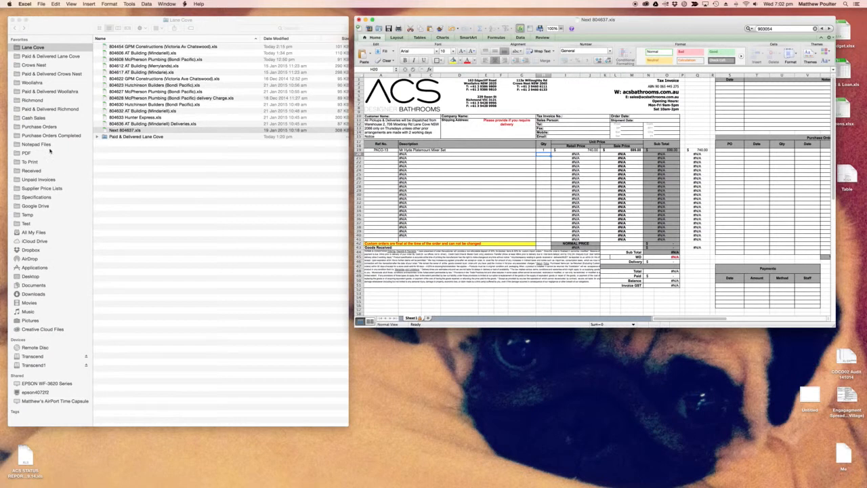
- Open QNext PO5701.xls from the Purchase Orders folder with macros enabled
left_click(49, 128)
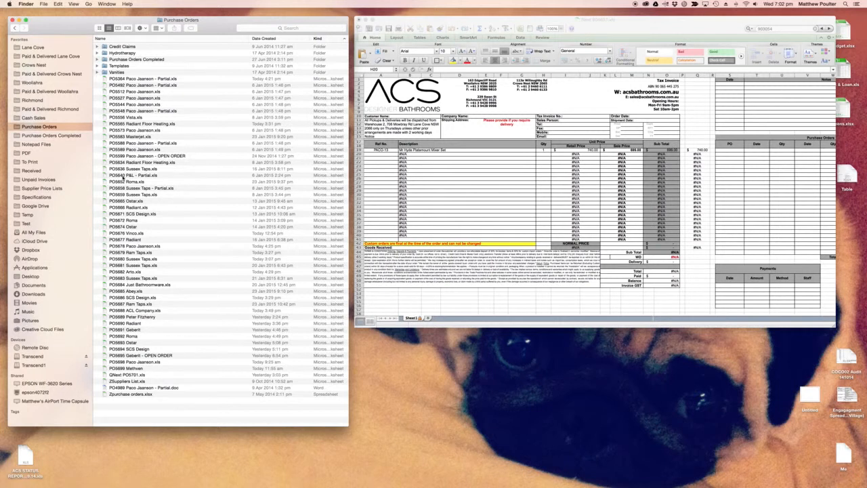
left_click(135, 375)
double_click(135, 374)
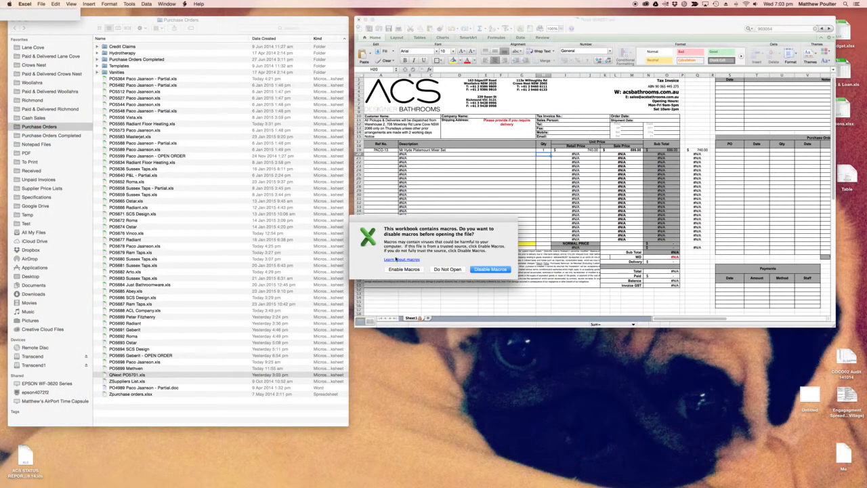
left_click(402, 268)
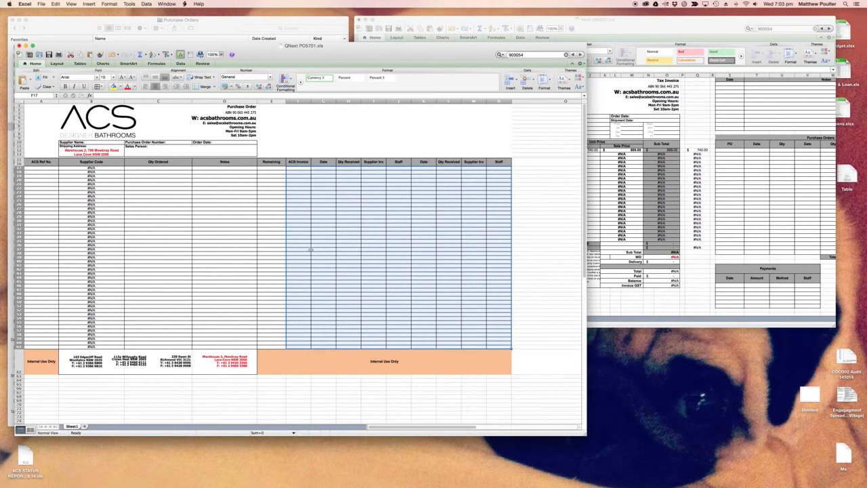
- Add Paco Jaanson as the supplier name and fill in the purchase order number in the order header
left_click(51, 168)
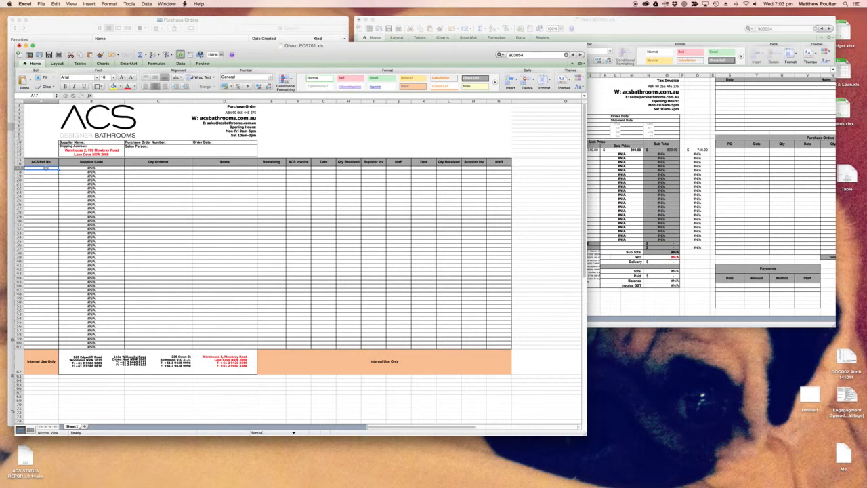
double_click(101, 143)
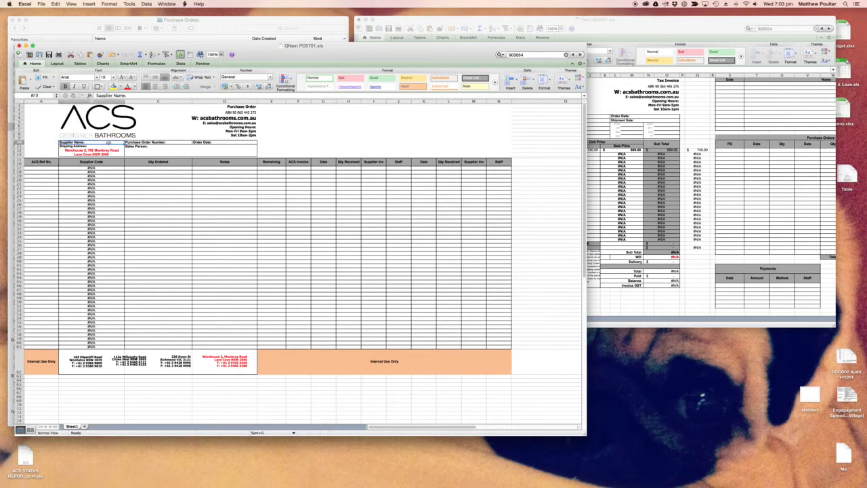
type("Paco Jaa")
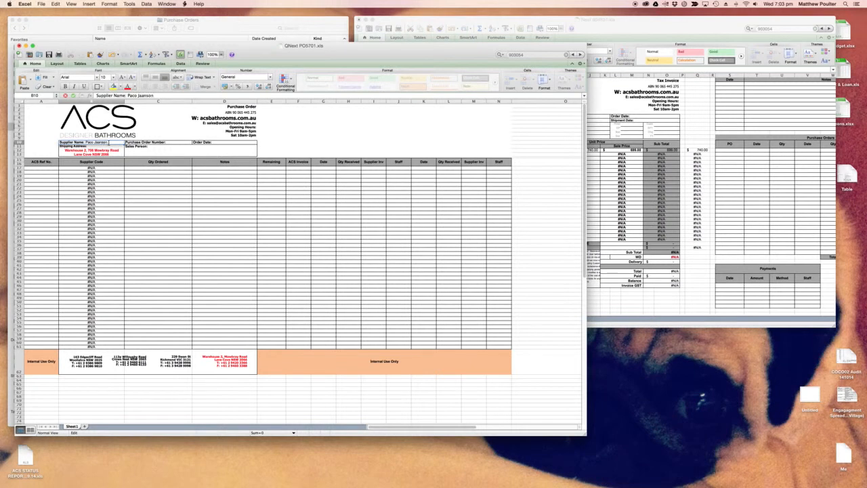
type("nson")
key("Tab")
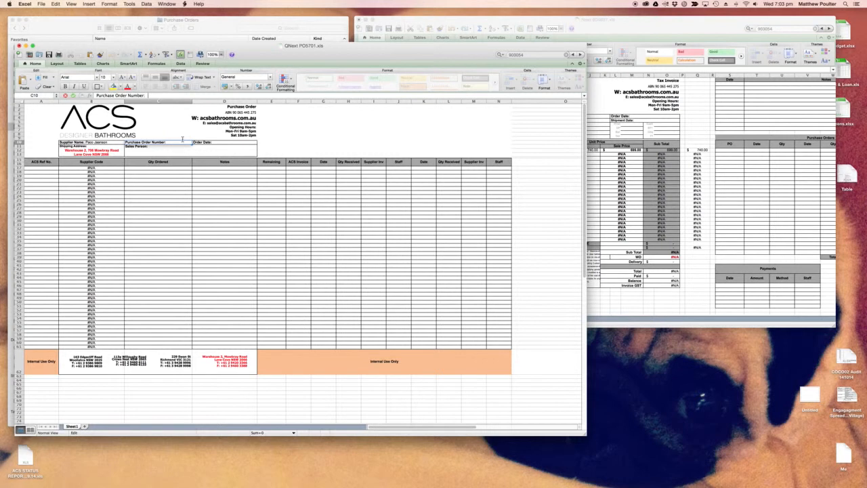
type("PO")
key("Tab")
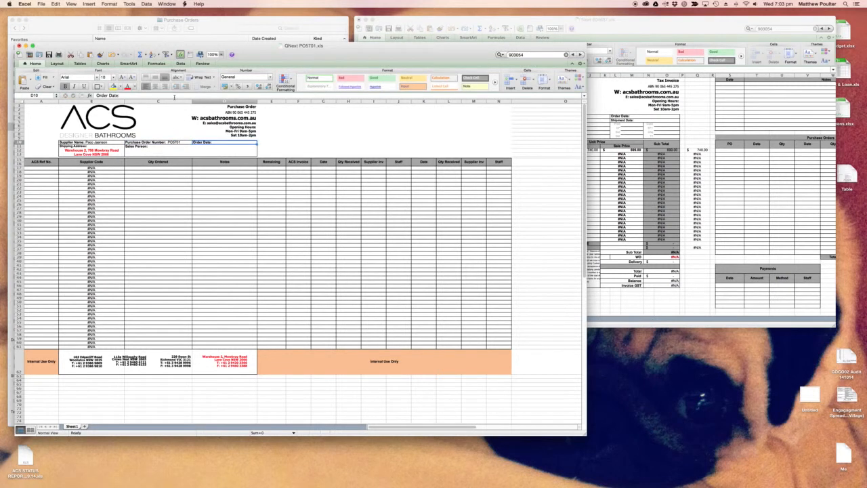
- Set the order date to 28/1/15 and add the sales person's initials in the purchase order header
left_click(174, 96)
type("28/1/1")
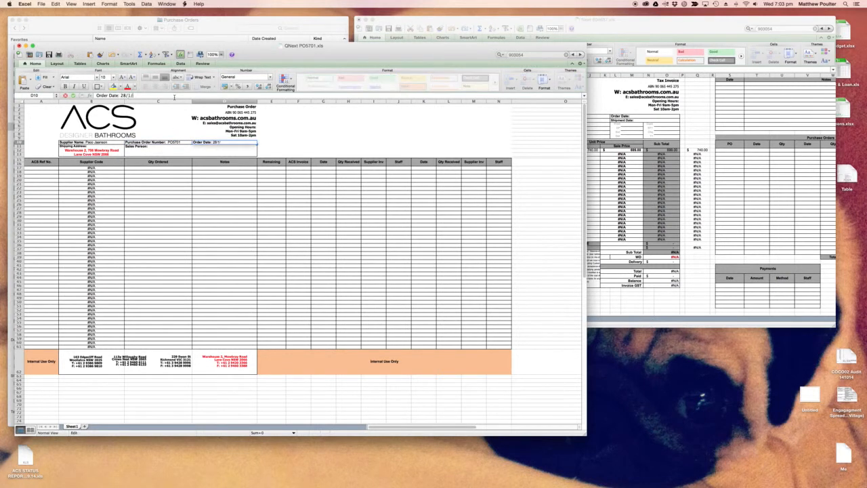
key("Return")
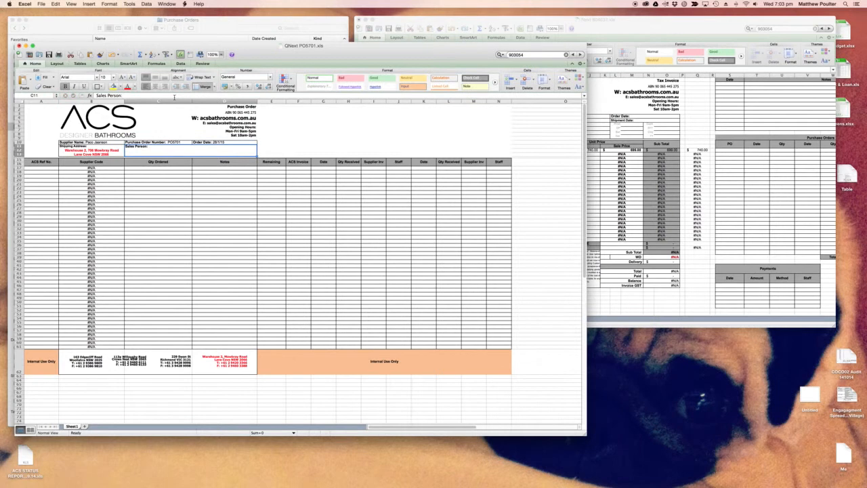
left_click(174, 97)
type("MP")
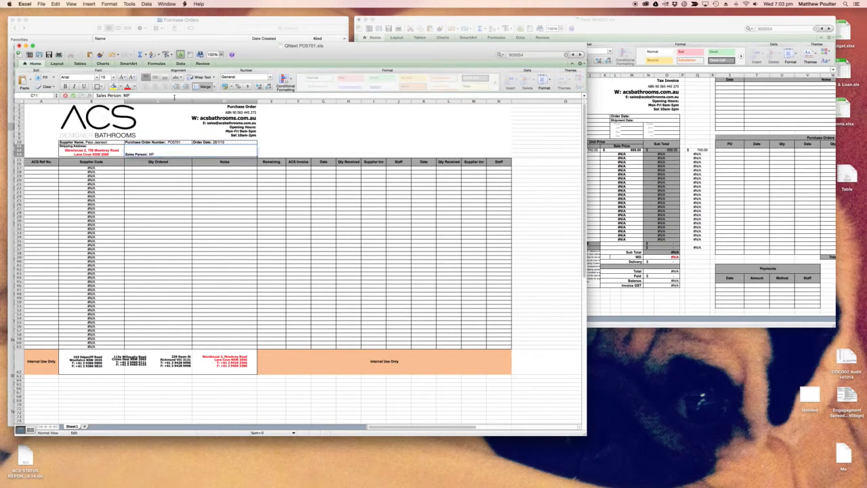
- Enter PACO-13 as the ACS reference number in the first line of the purchase order
left_click(51, 169)
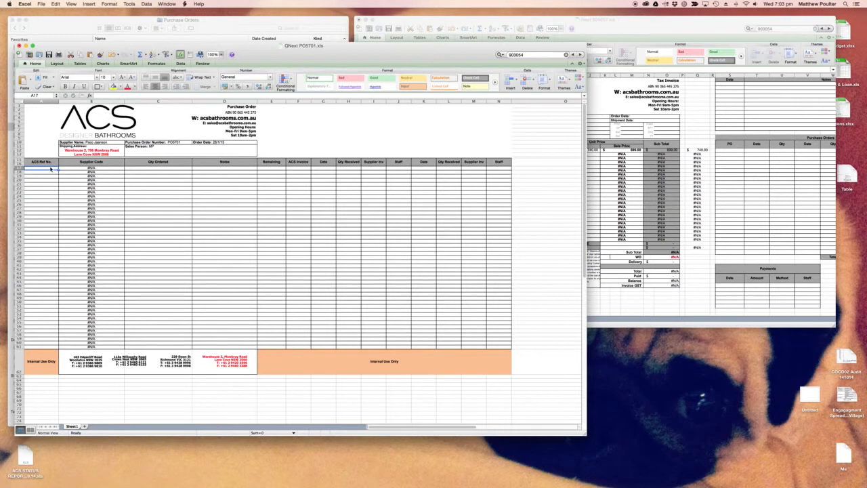
type("PACO-13")
key("Tab")
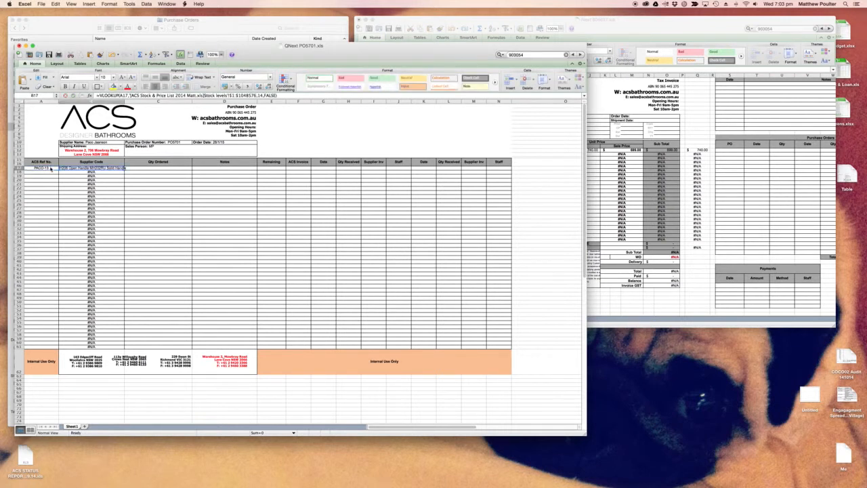
left_click(591, 169)
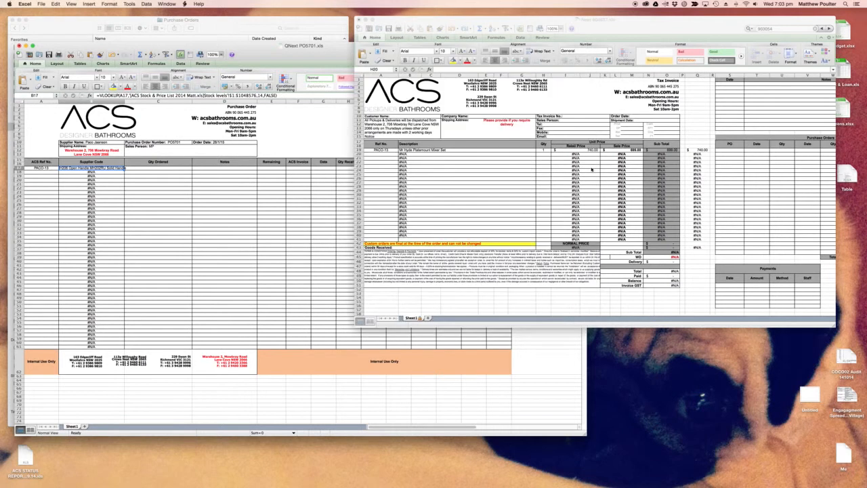
left_click(126, 184)
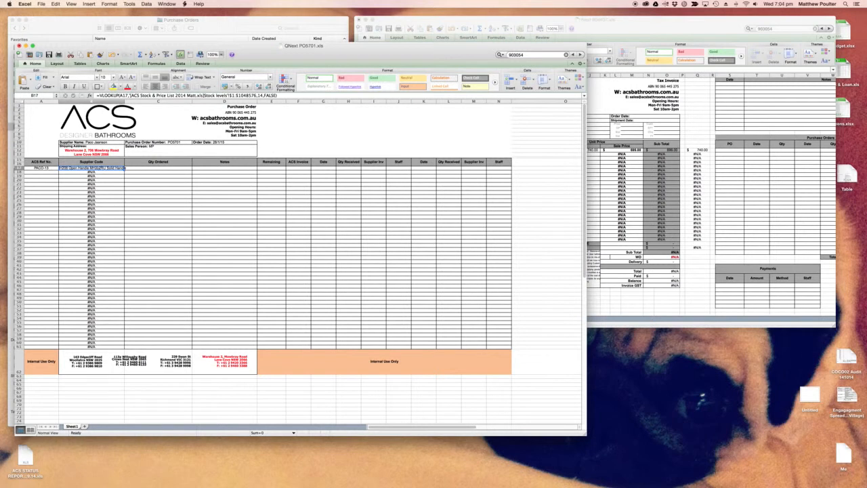
- Replace the lookup formula in the first Supplier Code cell with its value using Paste Special
key("super+c")
key("ctrl+super+v")
left_click(501, 379)
left_click(580, 465)
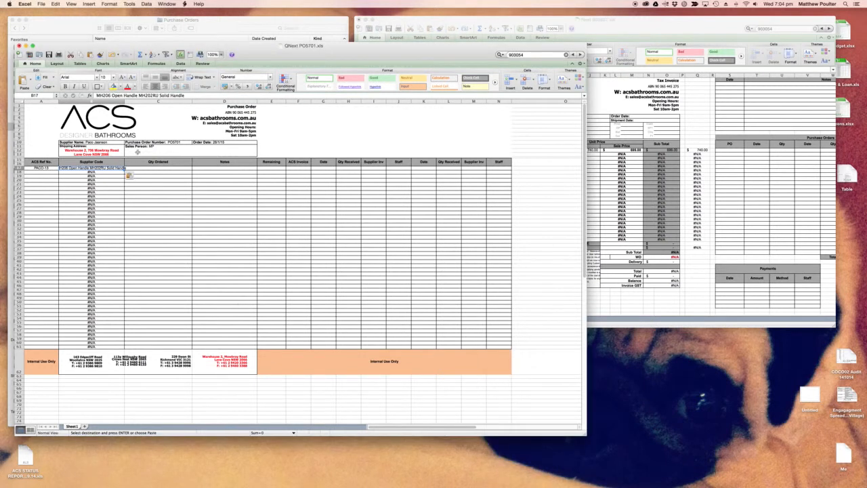
- Trim the first supplier code to MH206 by removing the handle descriptions and the other code
left_click_drag(138, 95, 111, 95)
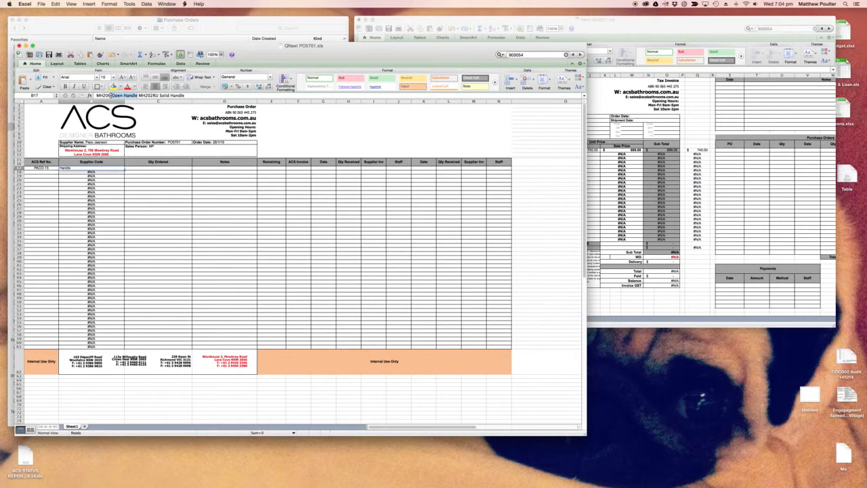
key("BackSpace")
left_click_drag(111, 95, 157, 95)
key("BackSpace")
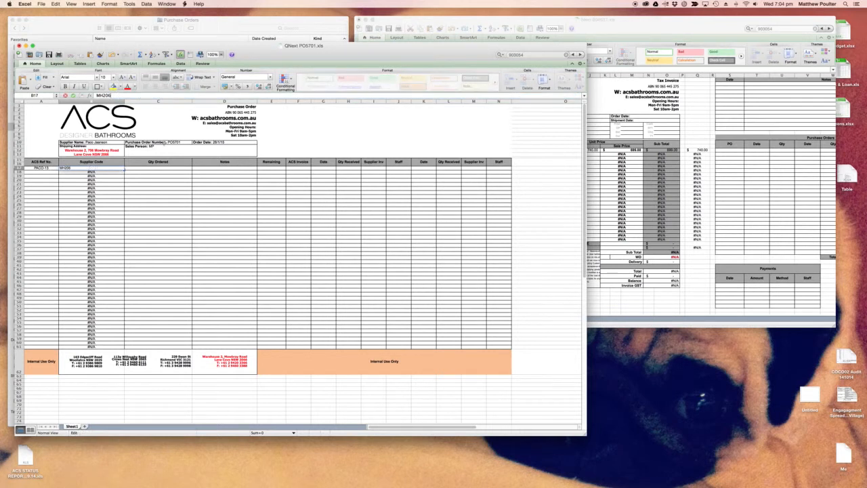
left_click(136, 201)
- Clear the lookup formulas from the unused Supplier Code rows and enter 1 as the first line's quantity ordered
left_click_drag(97, 172, 105, 345)
key("Delete")
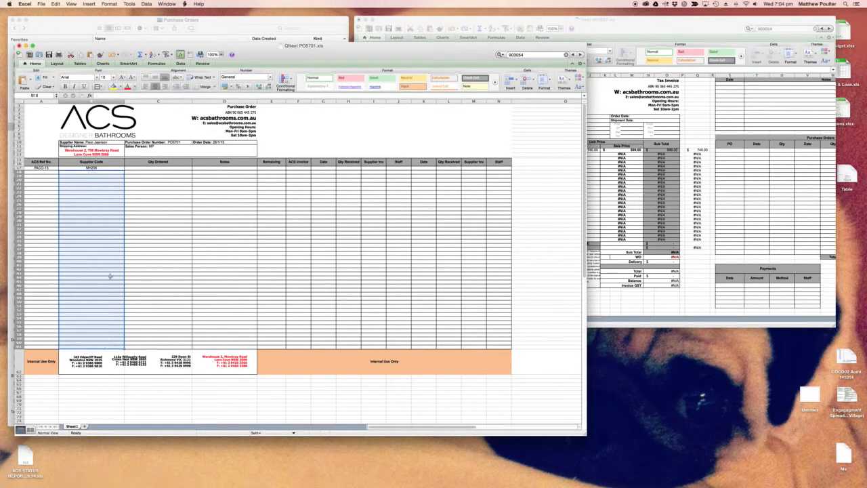
left_click(153, 168)
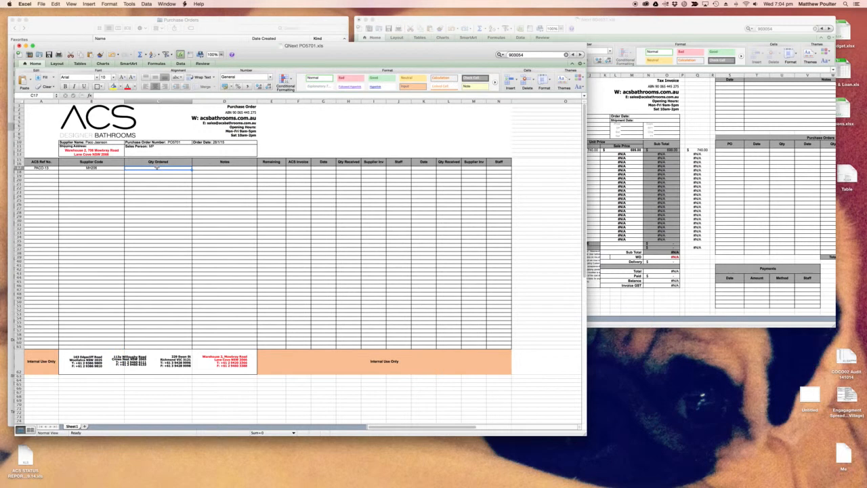
type("1")
key("Tab")
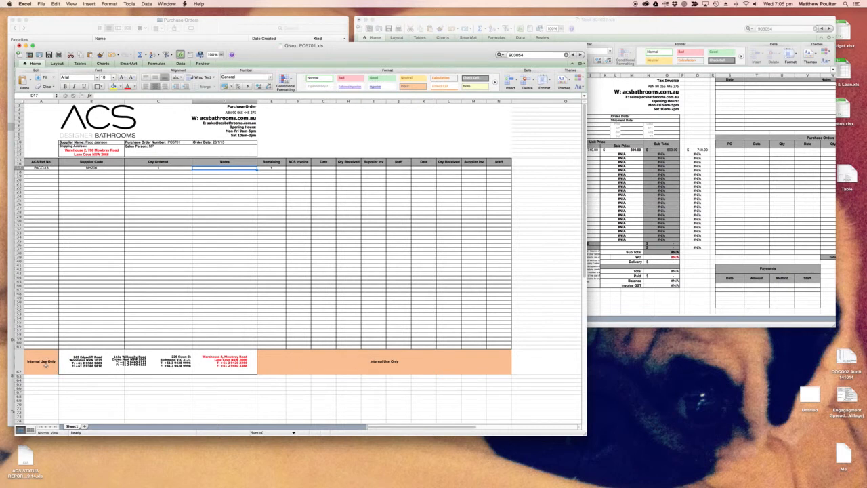
- Enter the open tax invoice's number as the ACS Invoice on the purchase order's PACO-13 line
left_click(299, 169)
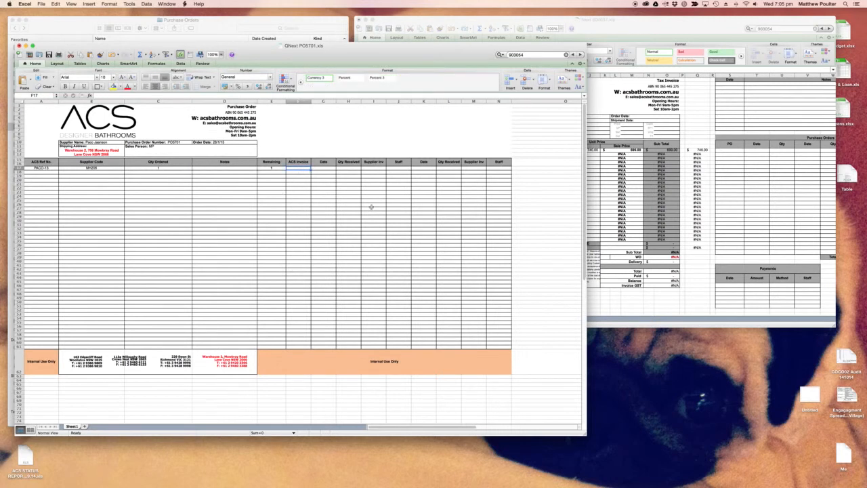
left_click_drag(585, 108, 518, 111)
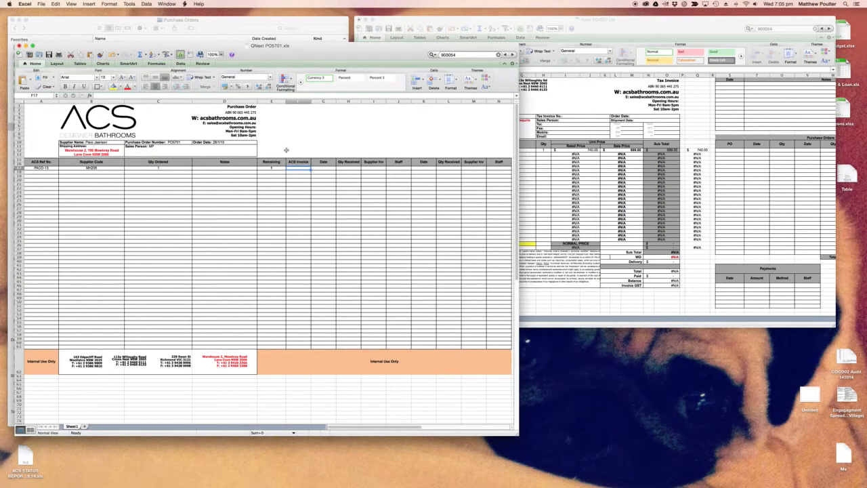
left_click(600, 20)
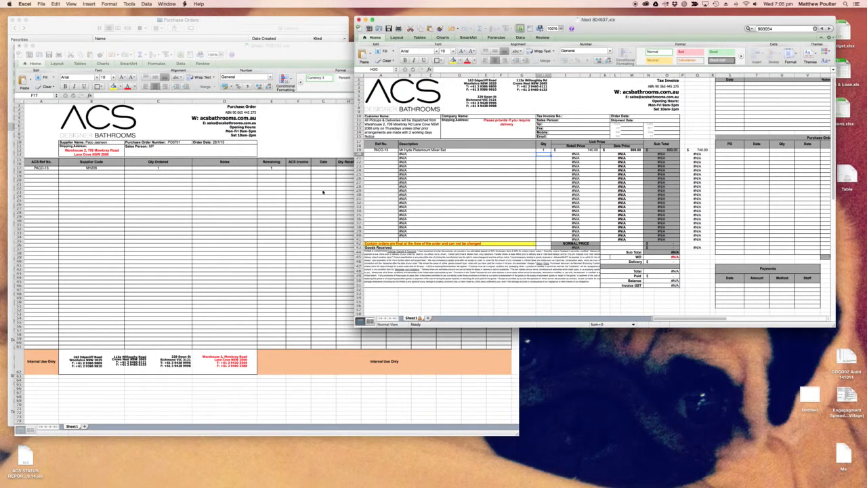
left_click(600, 116)
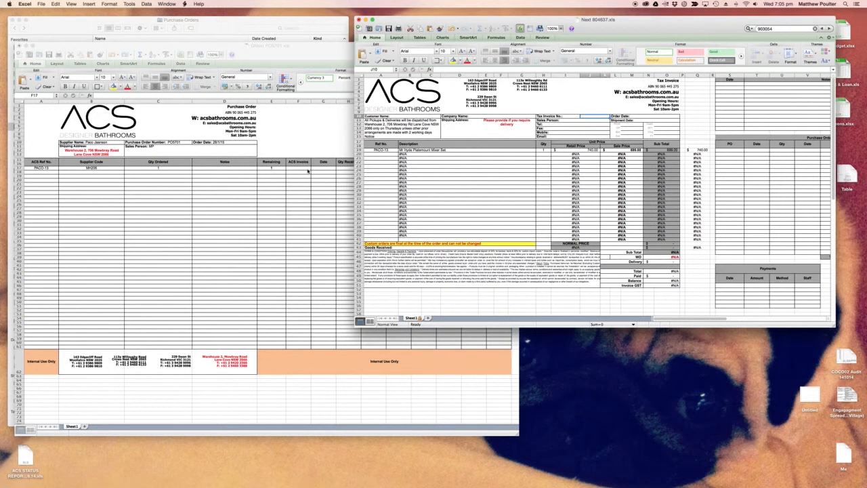
left_click(308, 170)
type("80")
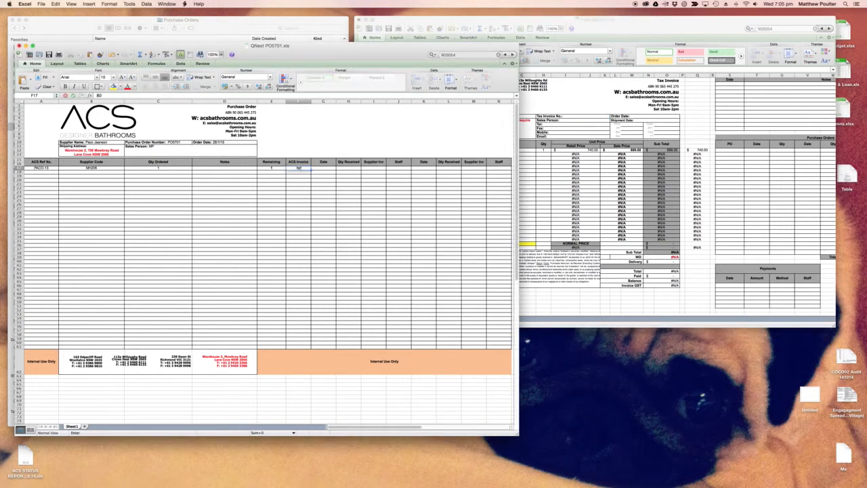
type("4637")
key("Tab")
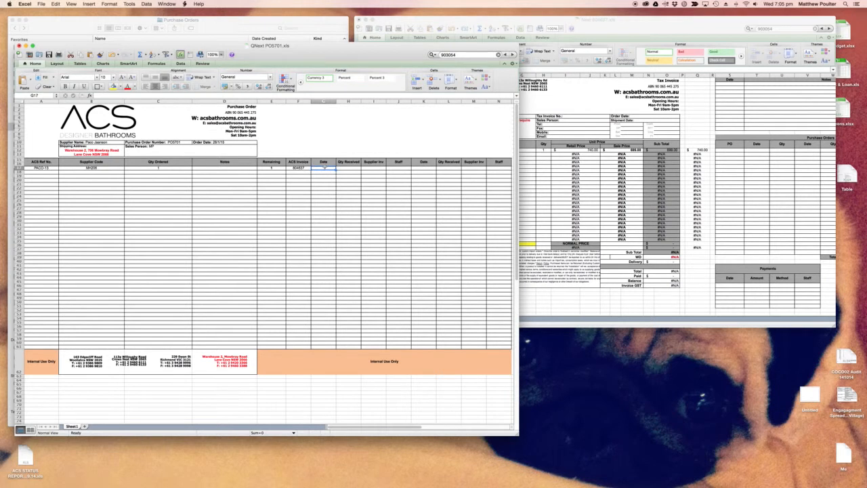
- Set the PACO-13 quantity to 3 in both the tax invoice and the purchase order
left_click(184, 169)
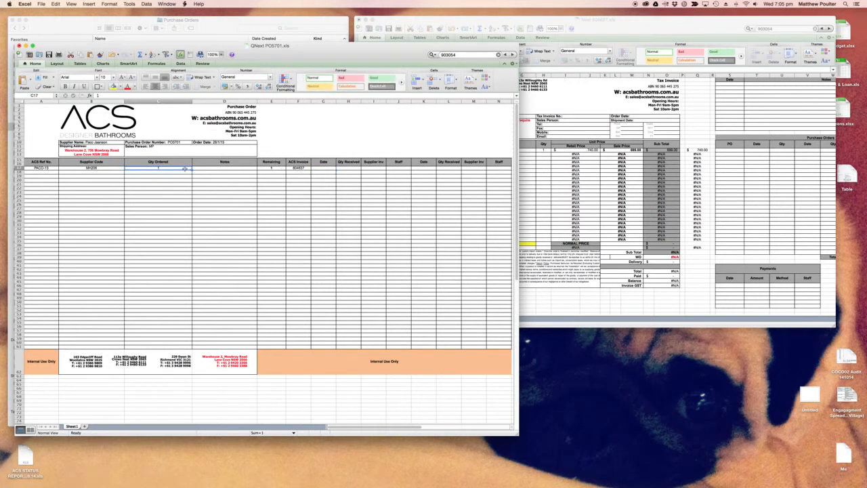
left_click(544, 150)
type("3")
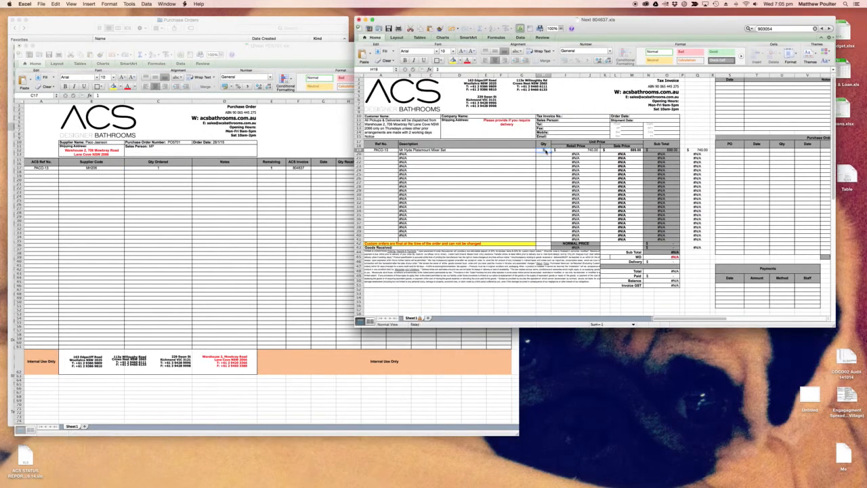
left_click(177, 173)
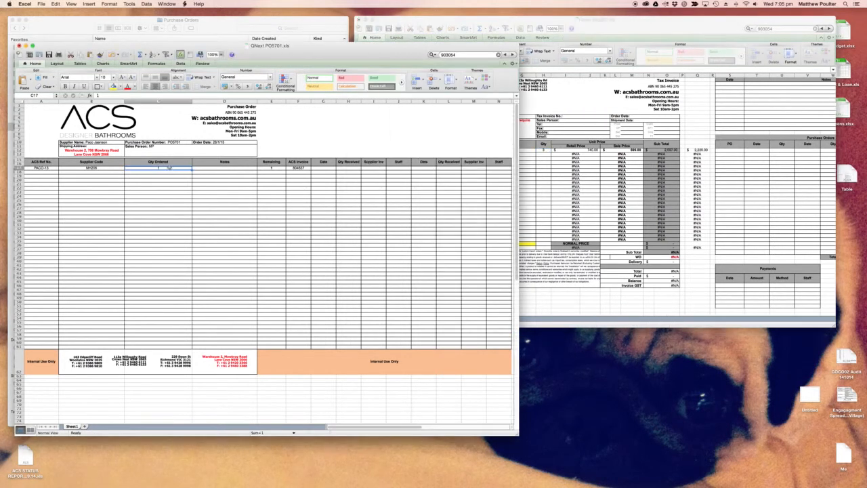
type("3")
left_click(219, 184)
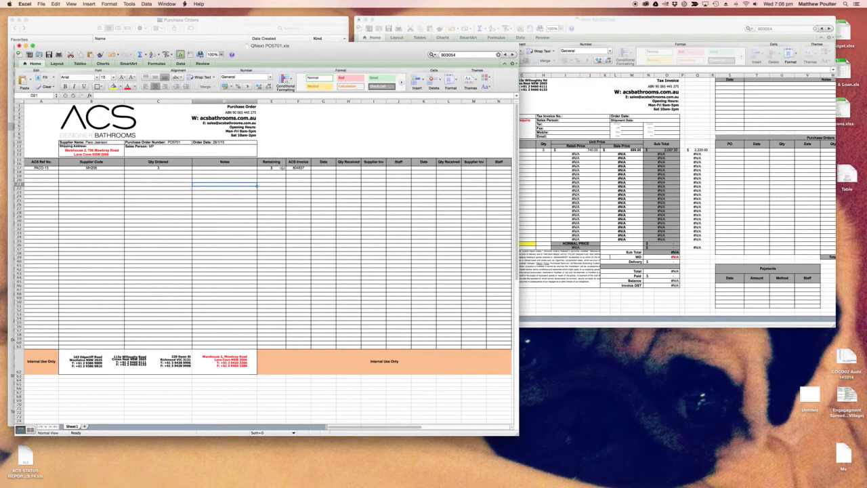
- Record a delivery on the PACO-13 line with date 15/2 and 1 as the first quantity received
left_click(319, 168)
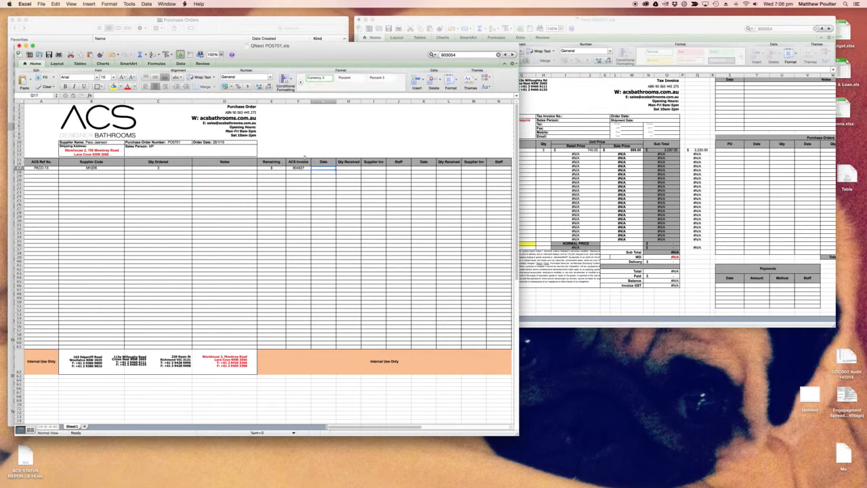
type("15/2")
key("Tab")
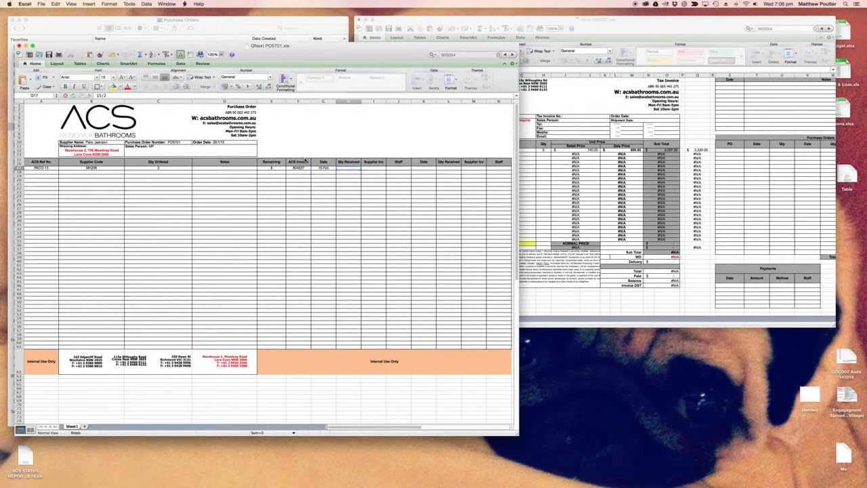
type("1")
key("Tab")
left_click(276, 168)
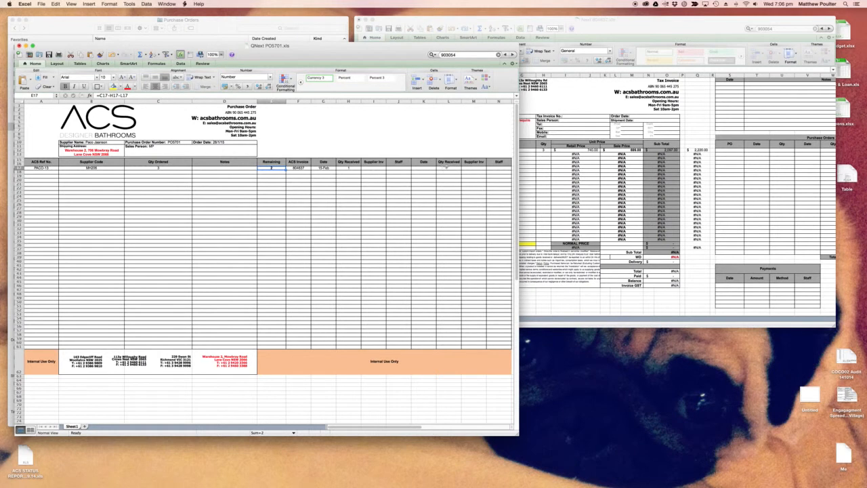
- Try entering 2 as the second Qty Received on the PACO-13 line
left_click(446, 167)
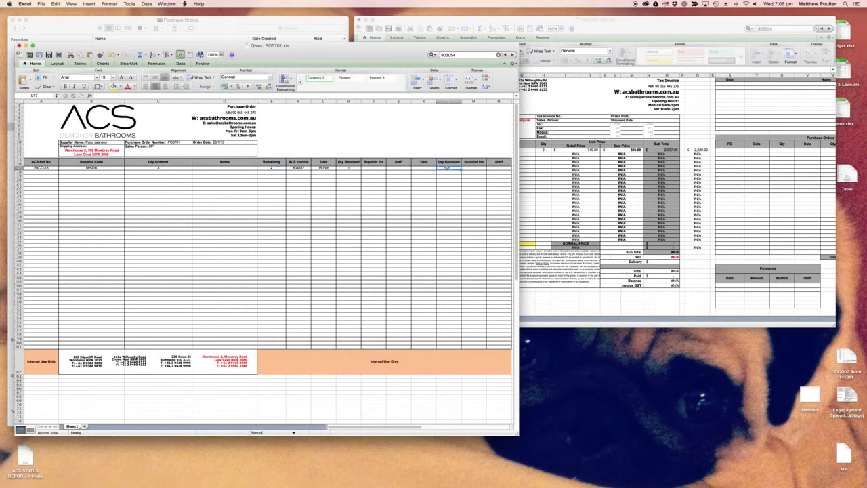
left_click(447, 170)
type("2")
key("Return")
left_click(359, 170)
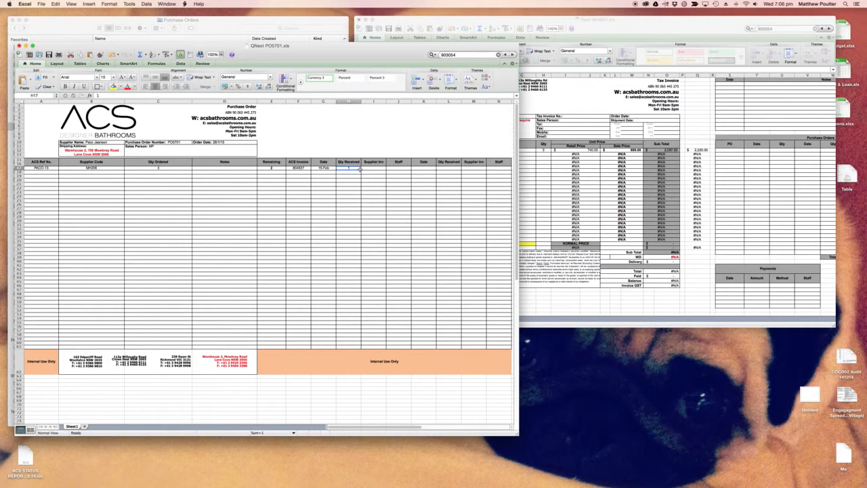
- Set the PACO-13 quantity back to 1 in both the purchase order and the tax invoice
left_click(184, 170)
scroll(183, 168, "down", 1)
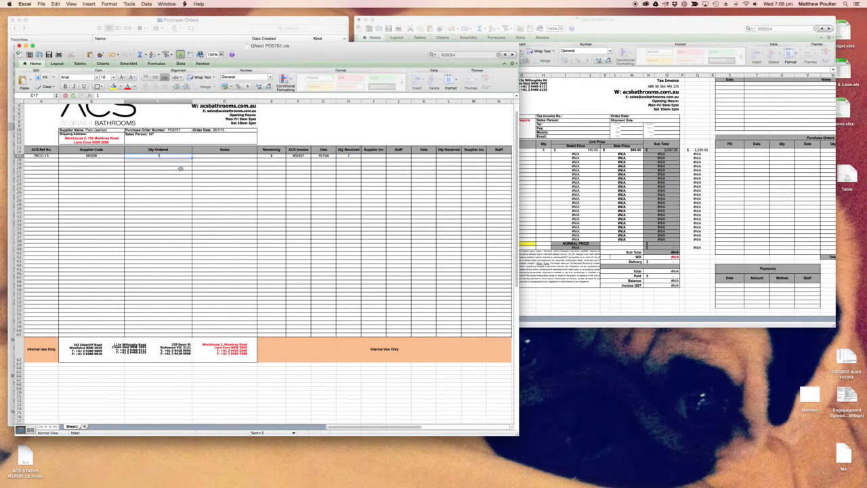
left_click(546, 150)
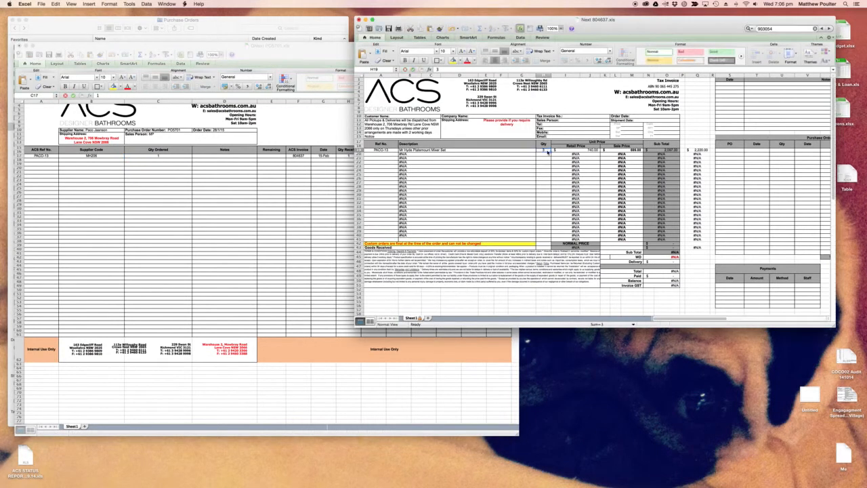
left_click(324, 159)
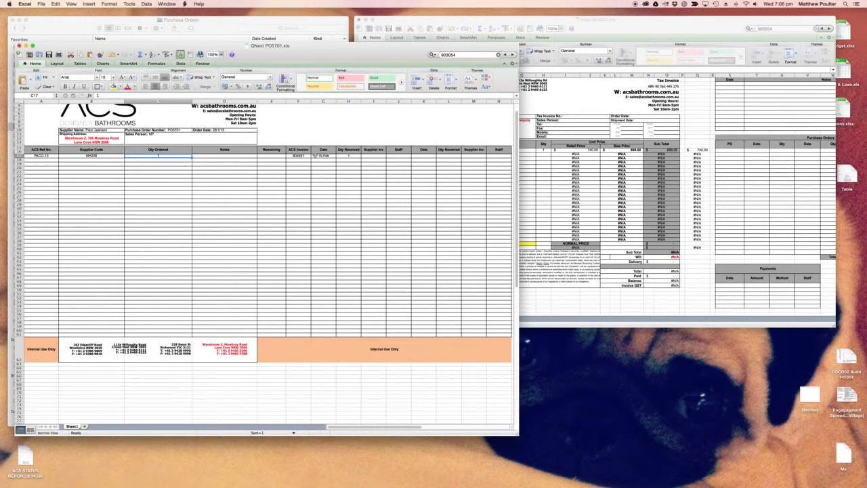
- Enter the staff member's initials in the first Staff cell of the PACO-13 line
left_click(367, 156)
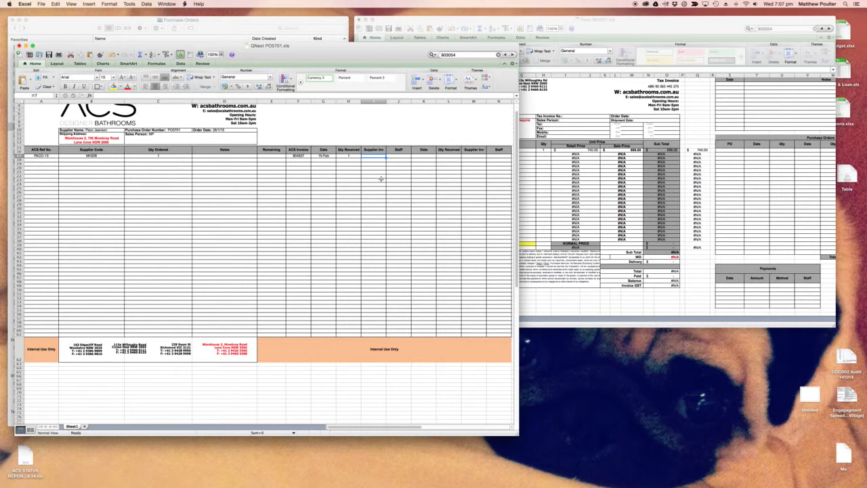
left_click(399, 157)
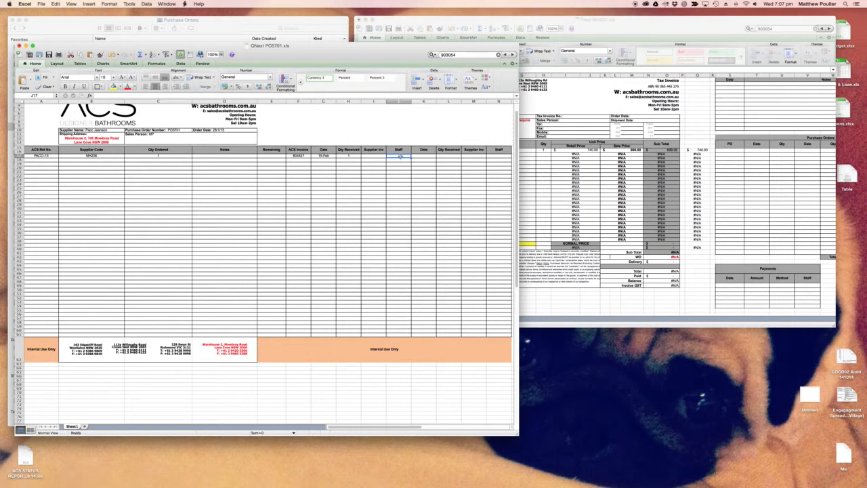
type("MP")
key("Return")
left_click(154, 172)
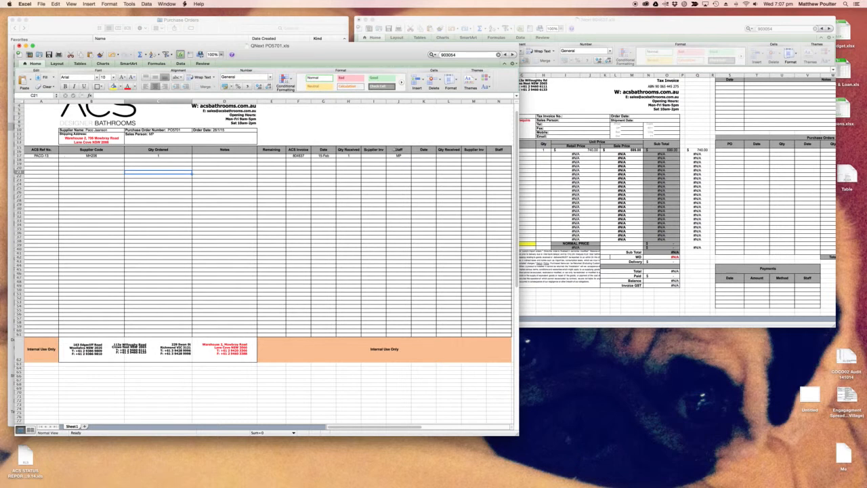
- Clear the first delivery's date, quantity received and staff entries from the PACO-13 line
mouse_move(399, 156)
left_mouse_down()
mouse_move(298, 156)
mouse_move(399, 156)
left_mouse_up()
key("Delete")
left_click(185, 183)
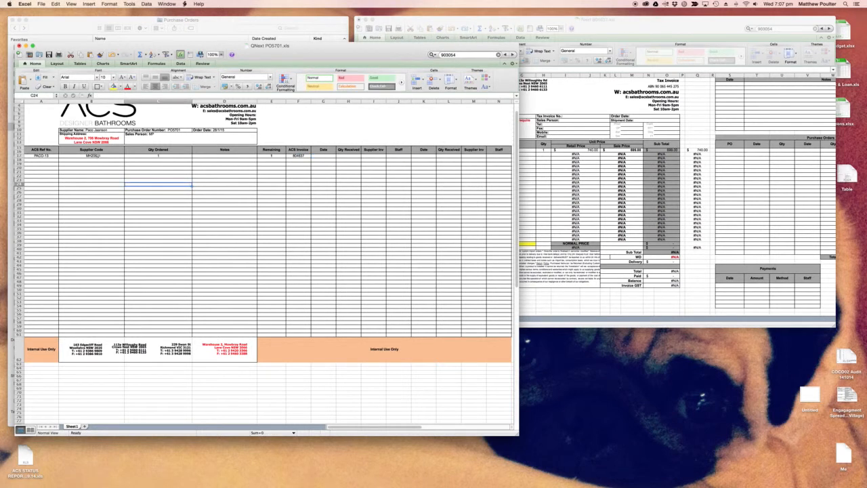
left_click(231, 176)
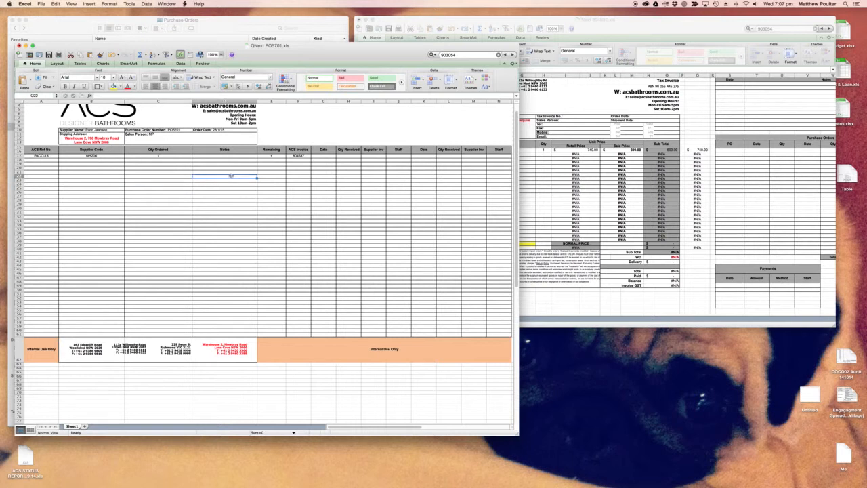
- Save the purchase order under a new name without the QNext prefix, adding Paco Jaanson after the PO number, in the Purchase Orders folder
key("super+shift+s")
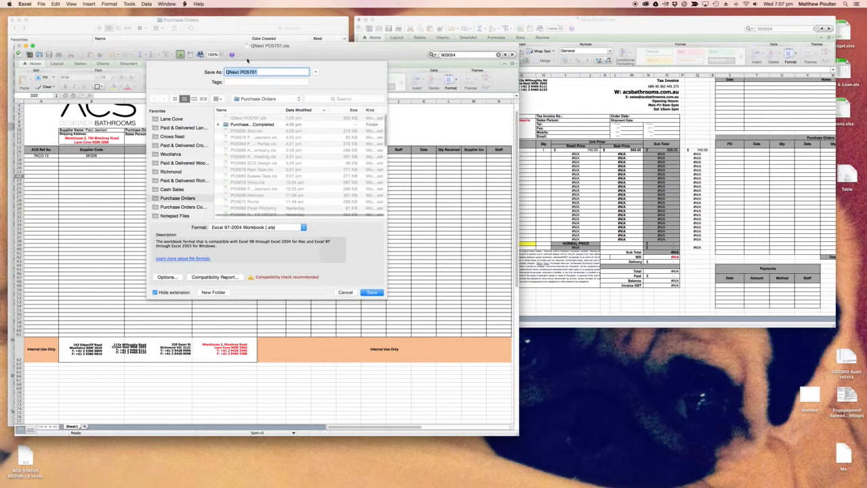
left_click(240, 72)
left_click_drag(241, 72, 220, 73)
key("BackSpace")
type("Pa")
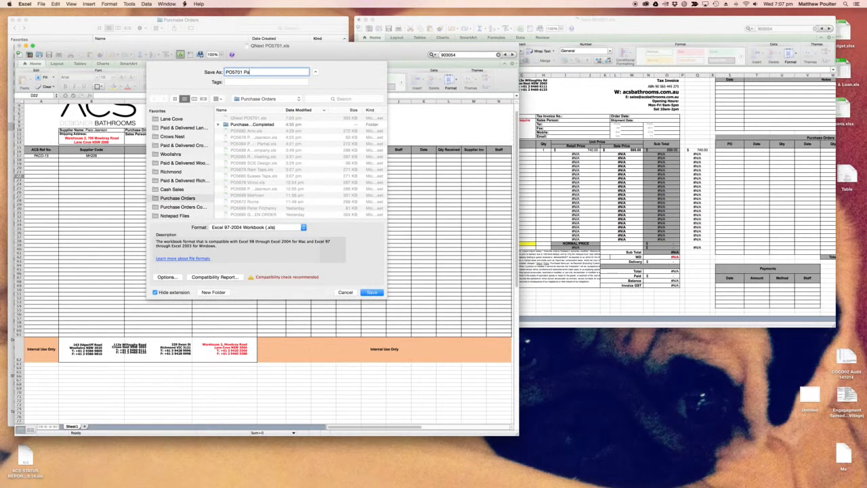
type("co Jaanson")
key("Return")
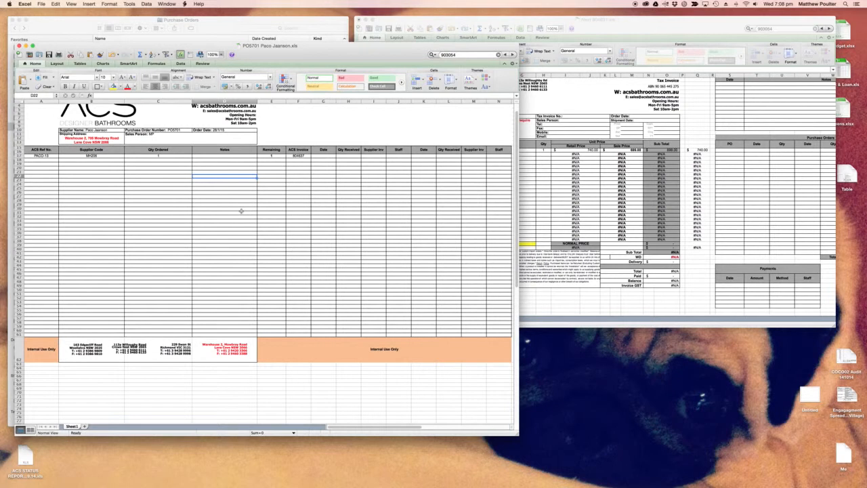
- Export the purchase order as a PDF to the PDF folder, keeping the proposed file name
key("super+p")
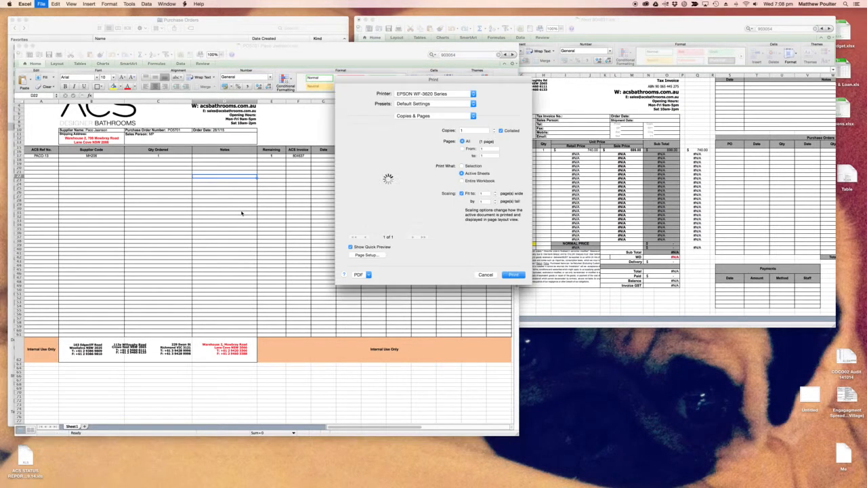
left_click(368, 274)
left_click(372, 288)
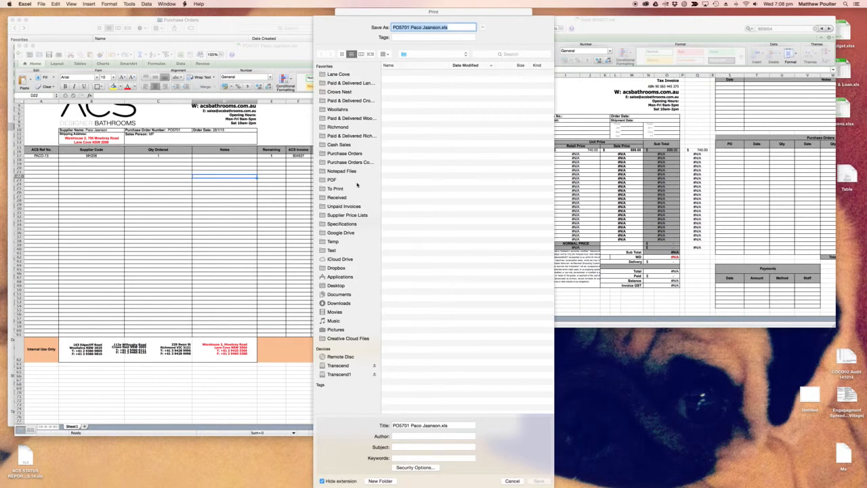
left_click(342, 179)
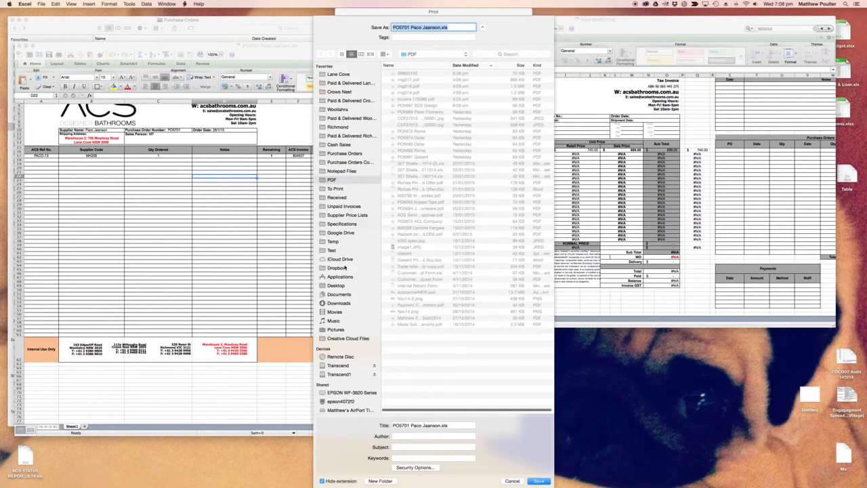
left_click(539, 480)
left_click(487, 80)
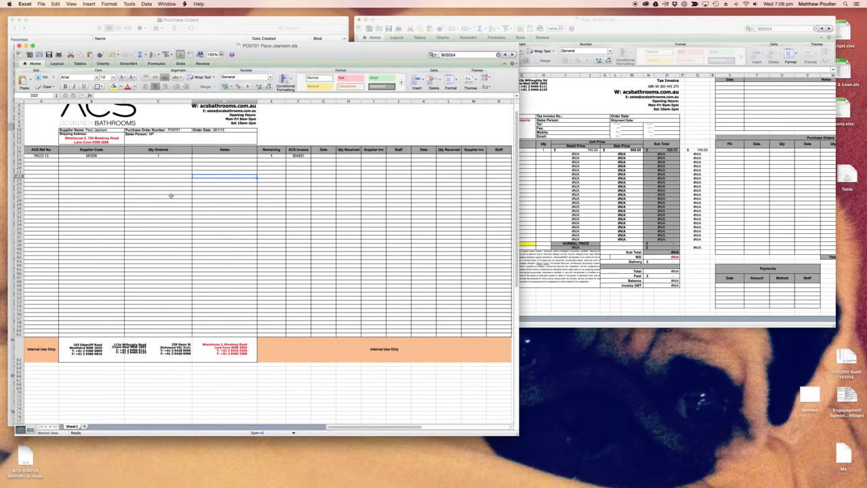
- Switch to Outlook, open a blank new e-mail message and close it unsent
key("super+Tab")
key("super+Tab")
key("super+Tab")
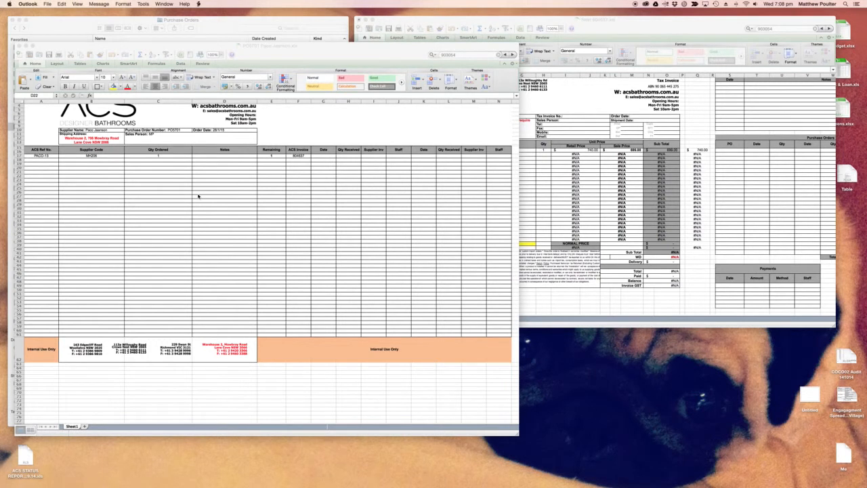
key("super+n")
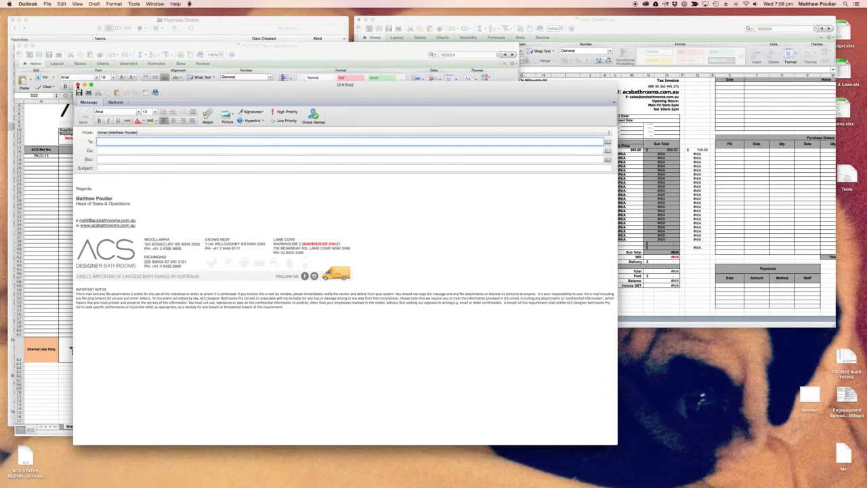
left_click(77, 84)
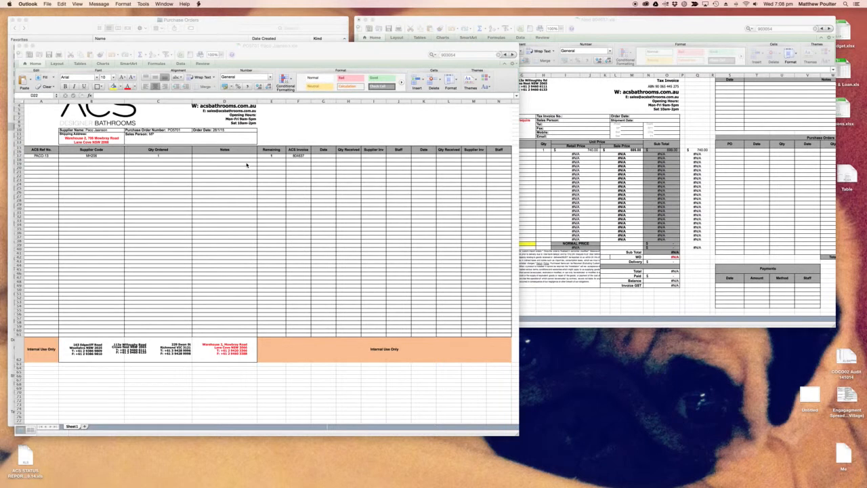
- Return to Excel and close the saved Paco Jaanson purchase order workbook
left_click(247, 165)
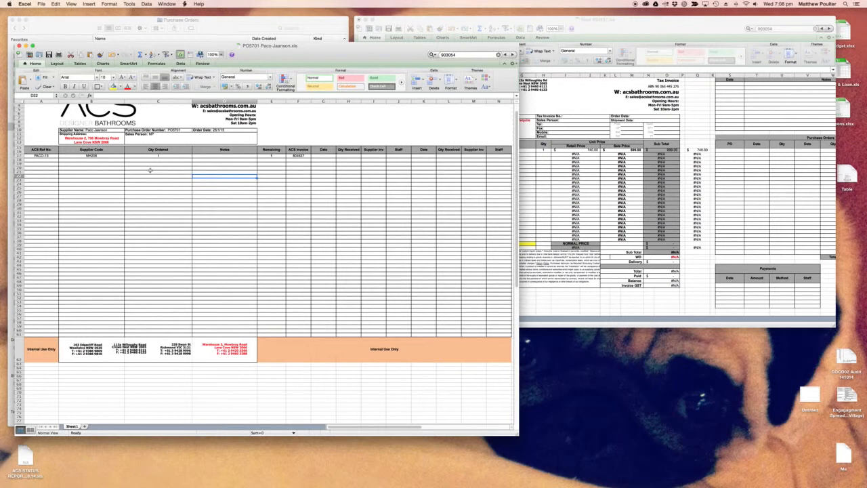
key("super+w")
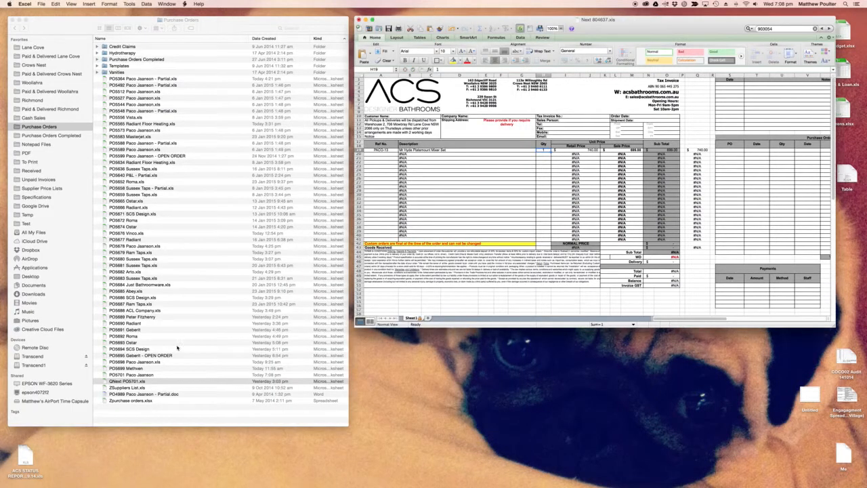
- Rename the QNext purchase order template in the Purchase Orders folder to QNext PO5702.xls
left_click(129, 378)
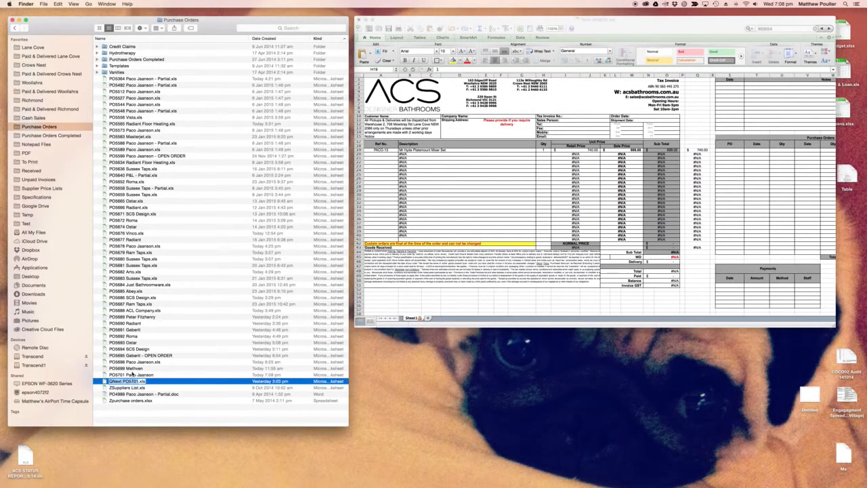
key("Right")
key("BackSpace")
type("2")
key("Return")
- Switch to Outlook, restore the minimized inbox and open the Goods Received 28/01 e-mail
key("super+Tab")
key("super+Tab")
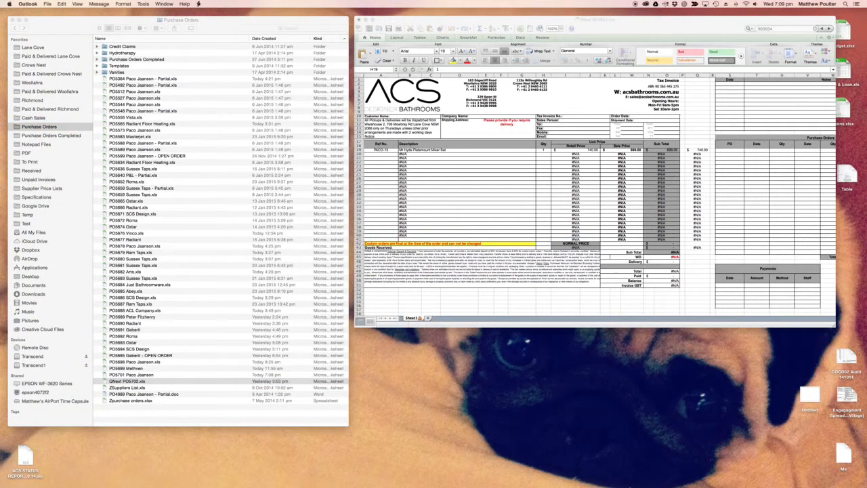
mouse_move(635, 484)
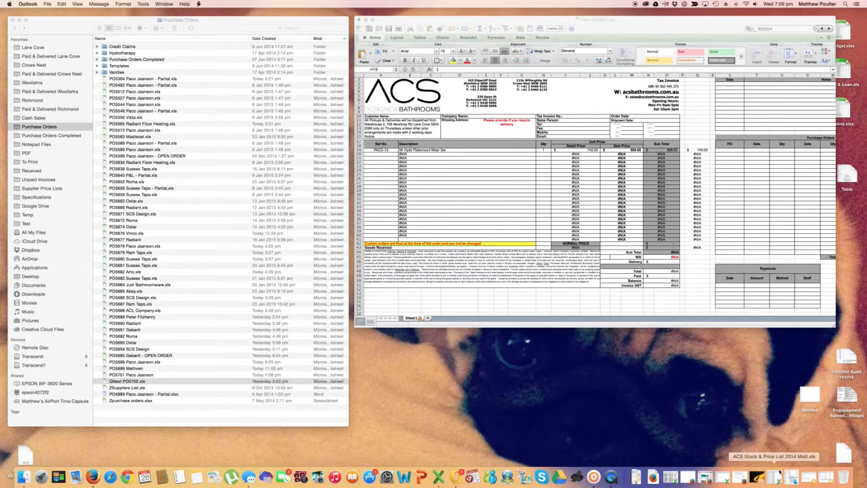
left_click(821, 476)
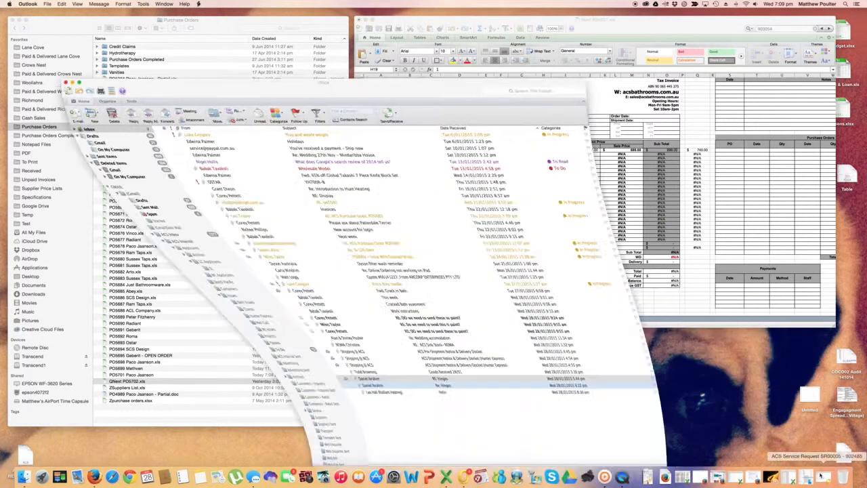
left_click(203, 382)
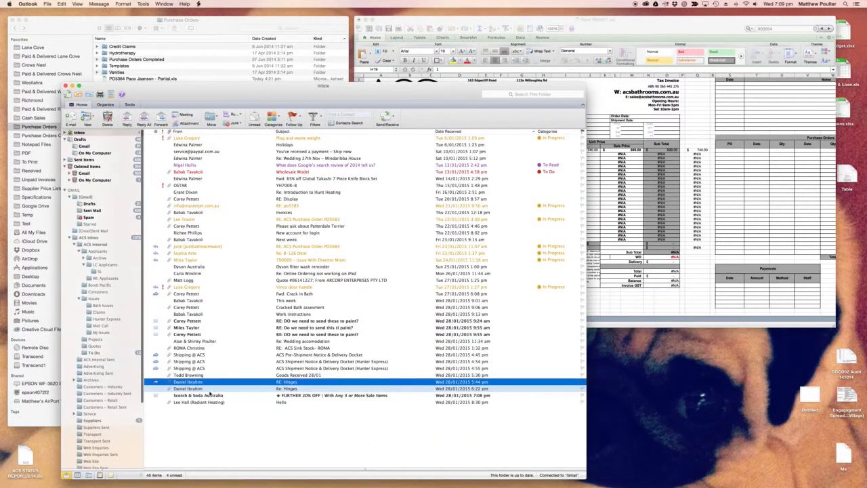
left_click(207, 374)
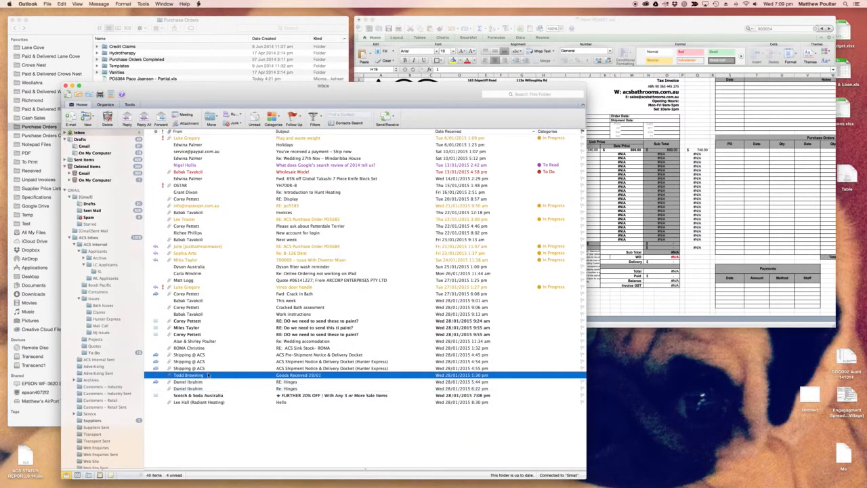
double_click(207, 375)
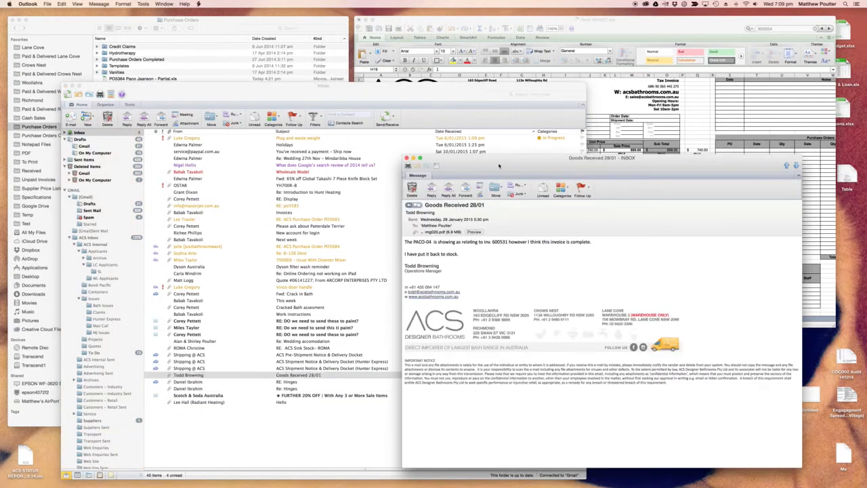
- Move the Goods Received message aside and open its attached img020.pdf
left_click_drag(499, 165, 186, 73)
left_click(130, 140)
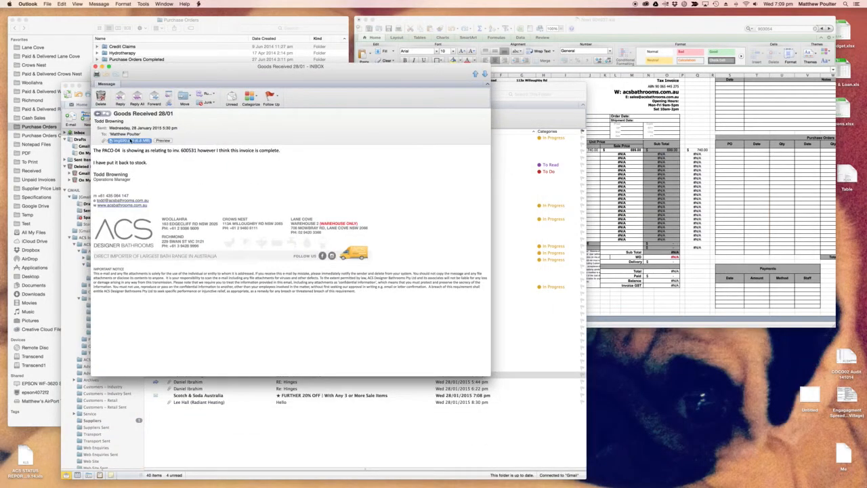
double_click(131, 140)
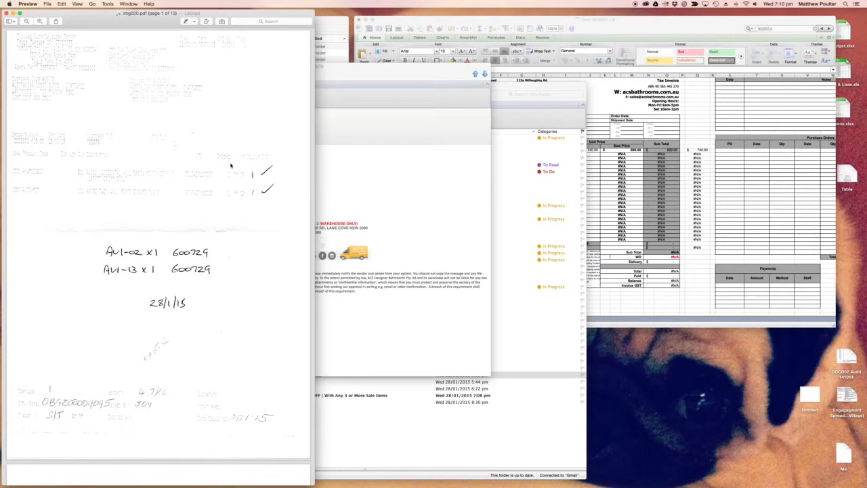
- Return to the Purchase Orders folder in Finder and open PO5679 Ram Taps.xls in Excel with macros enabled
key("super+Tab")
key("super+Tab")
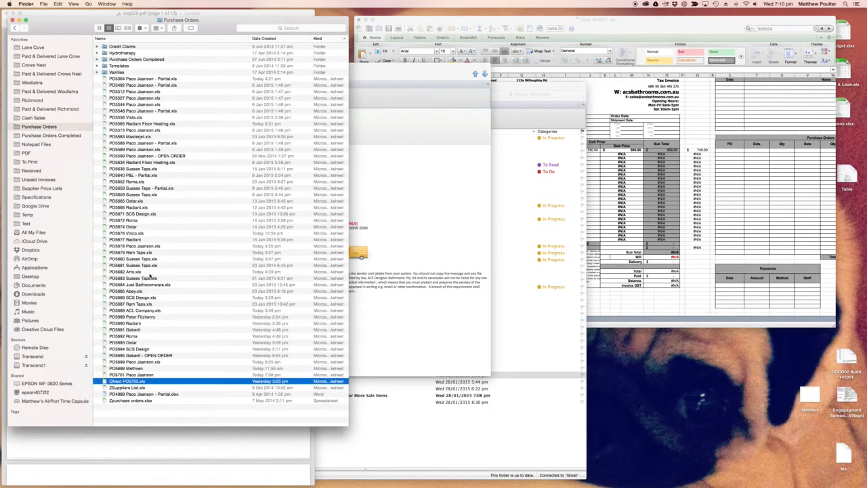
left_click_drag(216, 26, 446, 35)
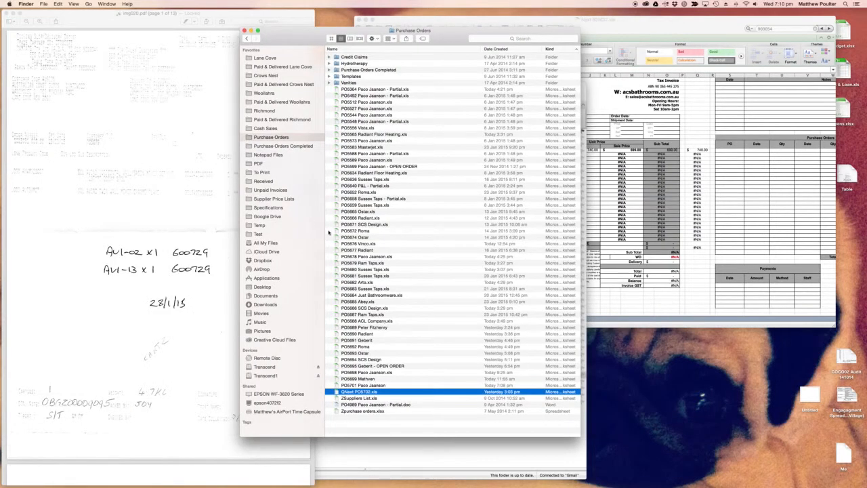
double_click(368, 263)
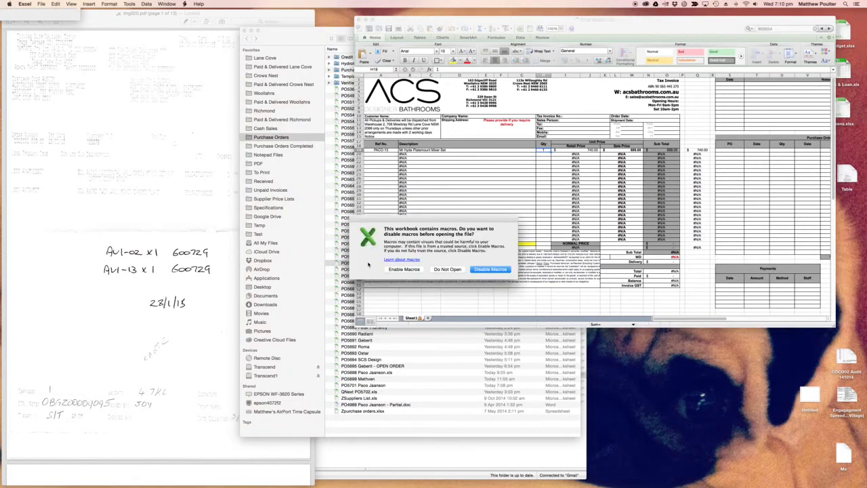
left_click(404, 269)
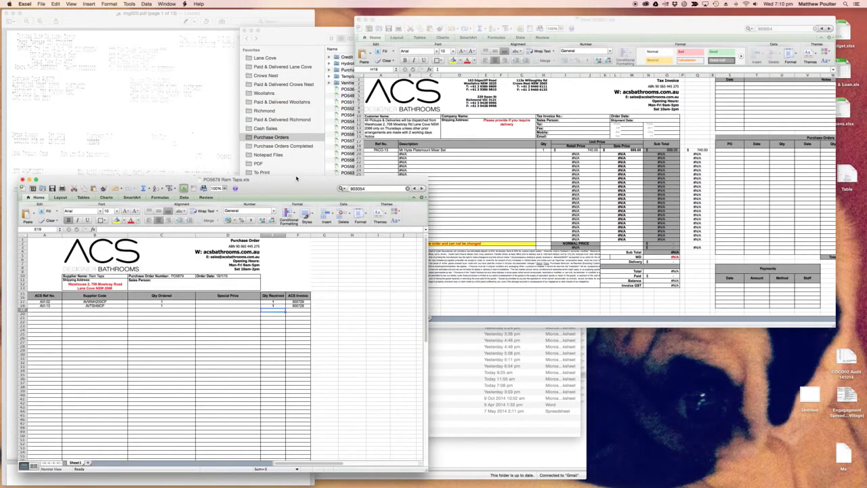
- Place the Ram Taps purchase order beside the scanned docket and compare the AVI-02 and AVI-13 received quantities and invoice numbers
left_click_drag(294, 140, 294, 139)
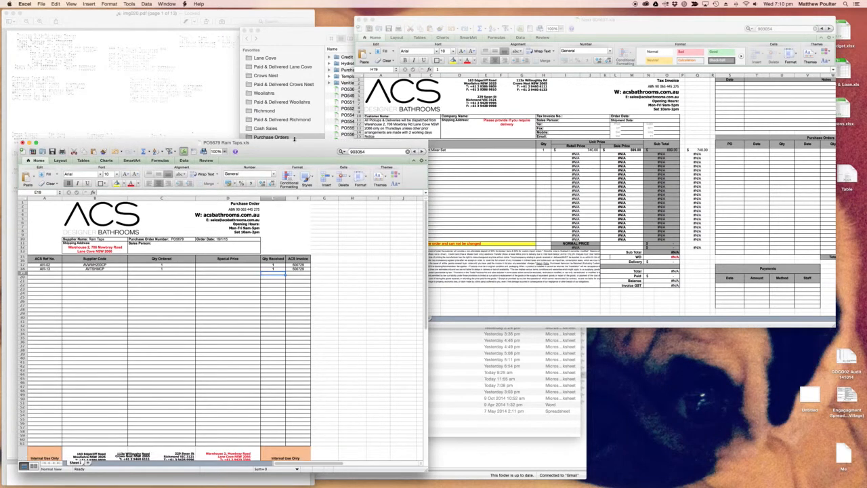
left_click_drag(147, 143, 418, 94)
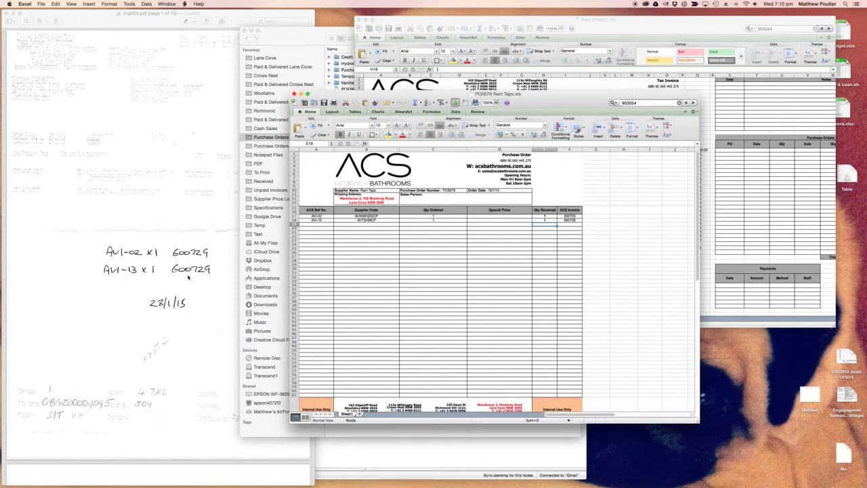
left_click(385, 263)
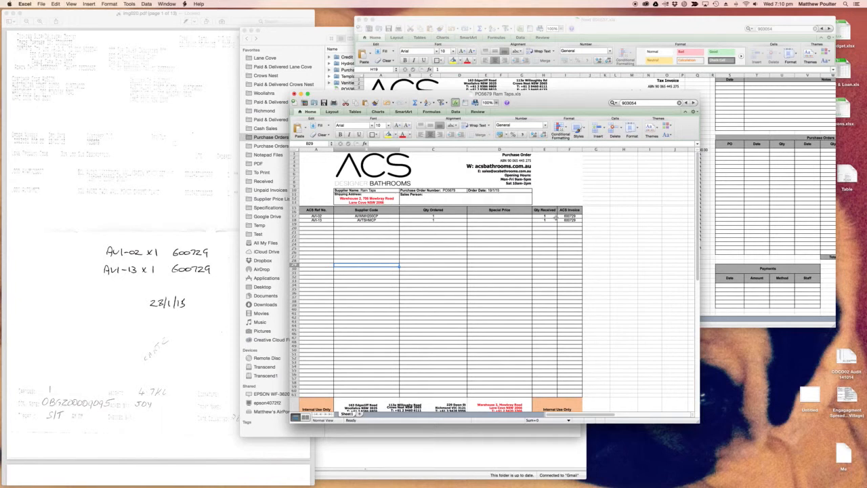
left_click(515, 239)
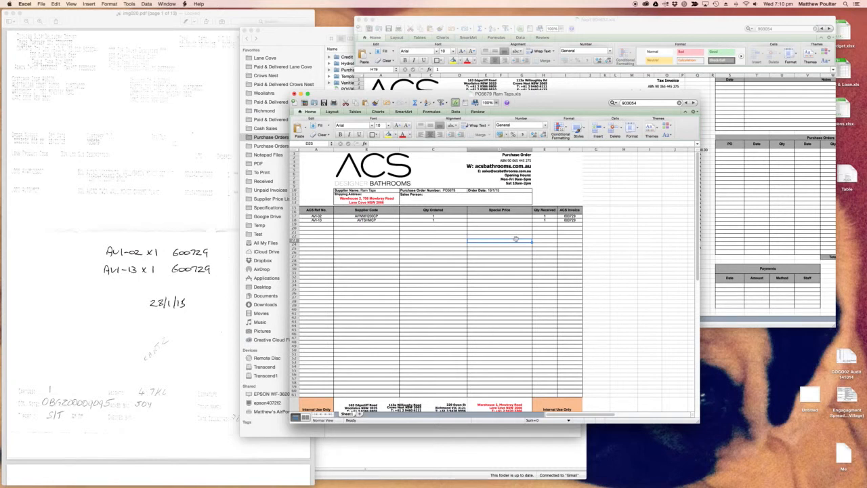
- Close the Ram Taps purchase order without saving and select its file in the Purchase Orders folder
key("super+w")
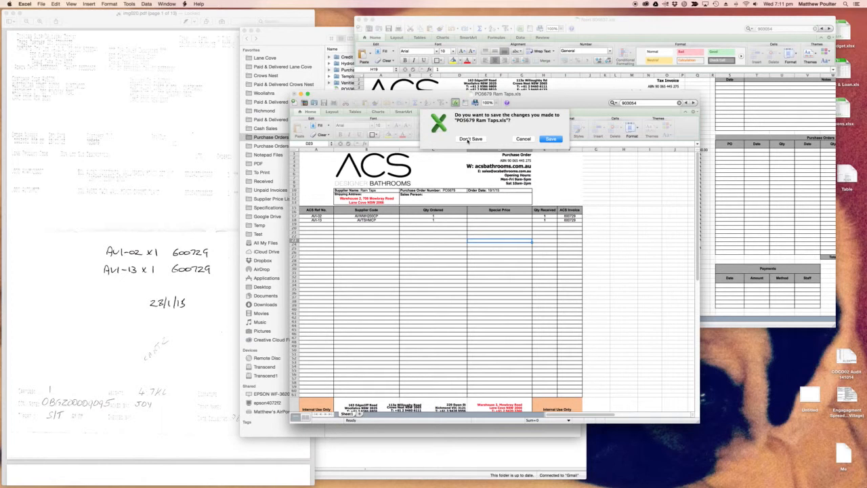
left_click(469, 139)
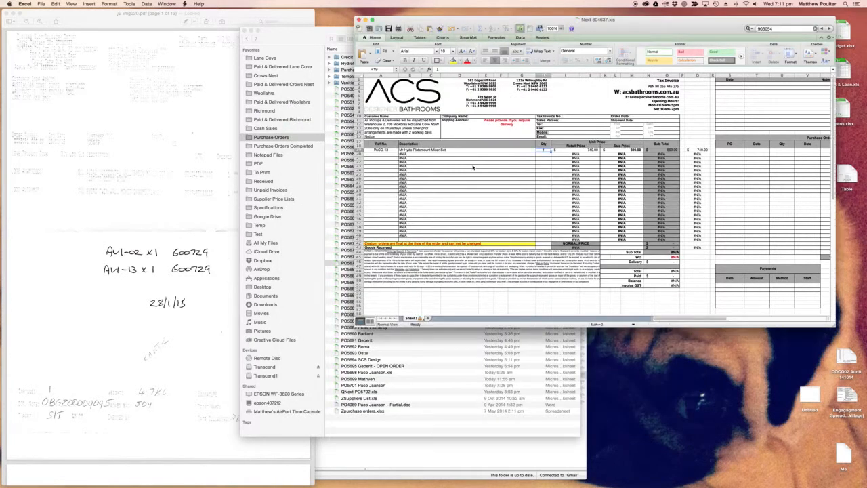
left_click(352, 263)
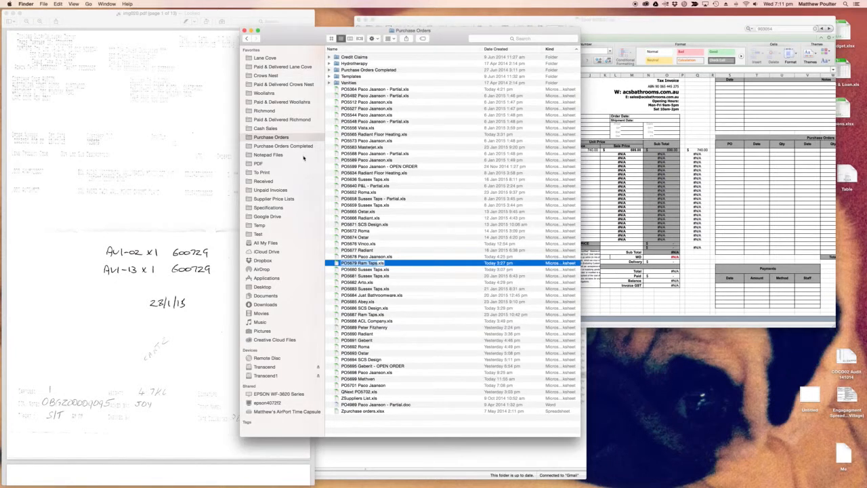
key("Return")
key("Up")
key("Down")
- Return to the open Next tax invoice template in Excel and close it without saving the changes
left_click(596, 202)
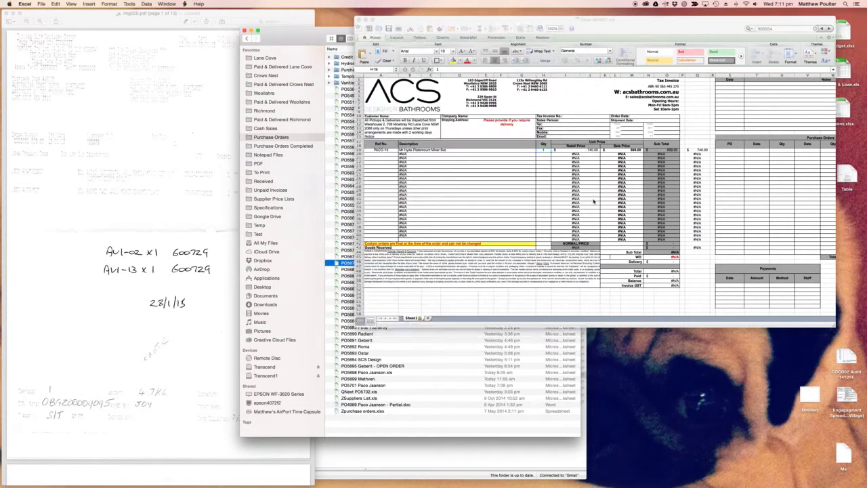
left_click(463, 196)
key("super+w")
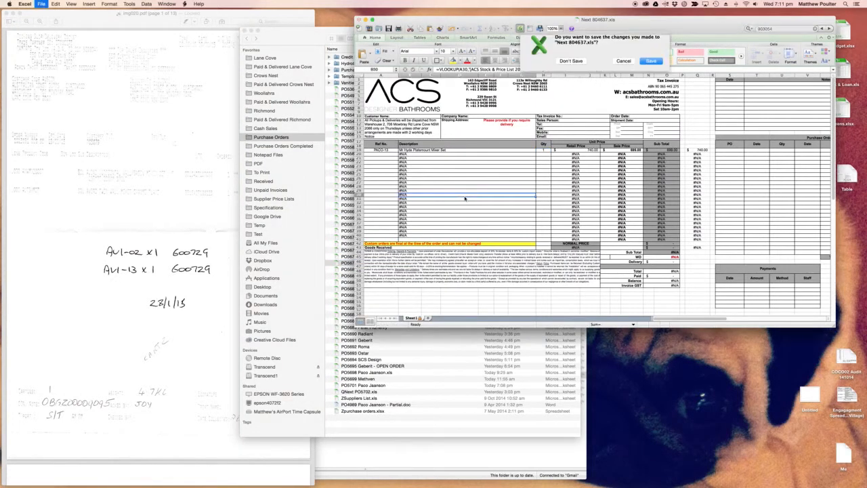
left_click(573, 65)
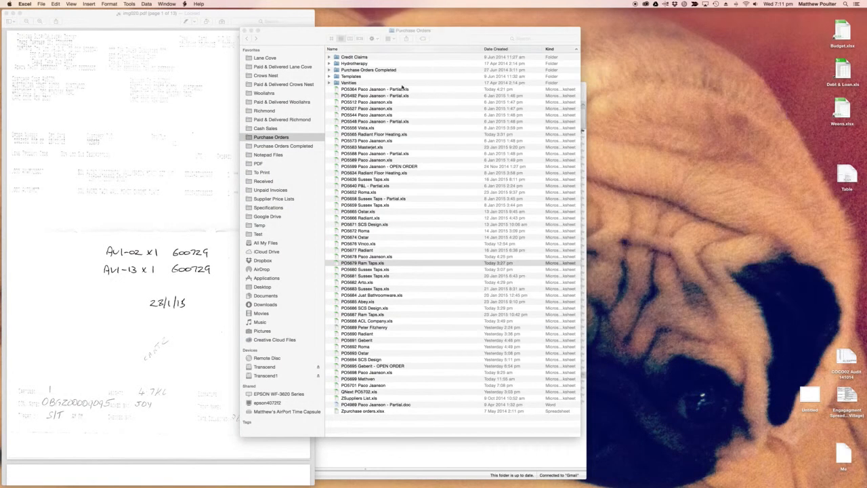
key("super+Tab")
key("super+Tab")
key("super+Tab")
key("super+Tab")
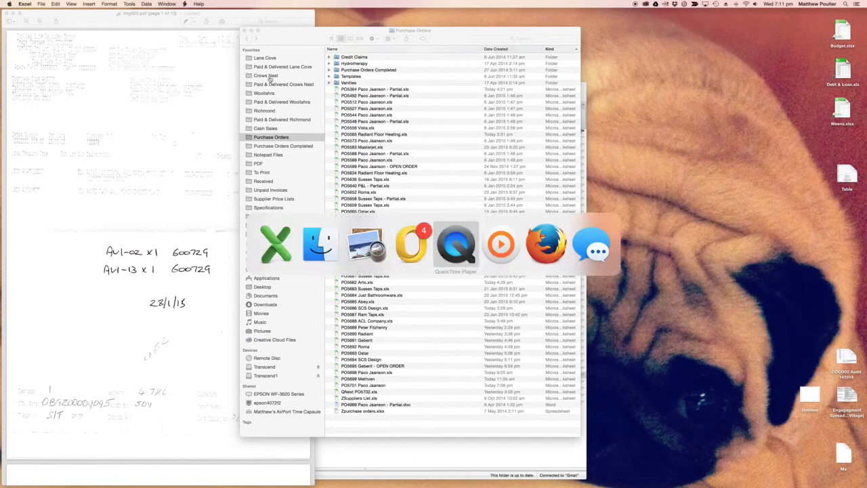
left_click(51, 4)
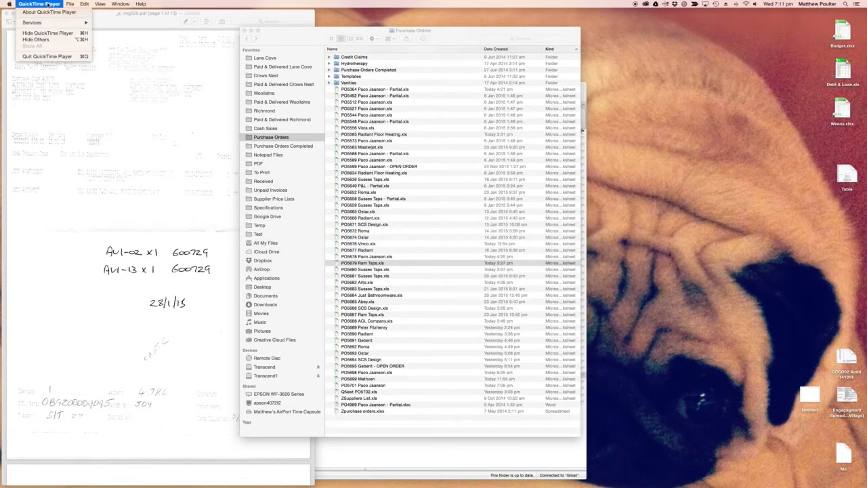
mouse_move(70, 4)
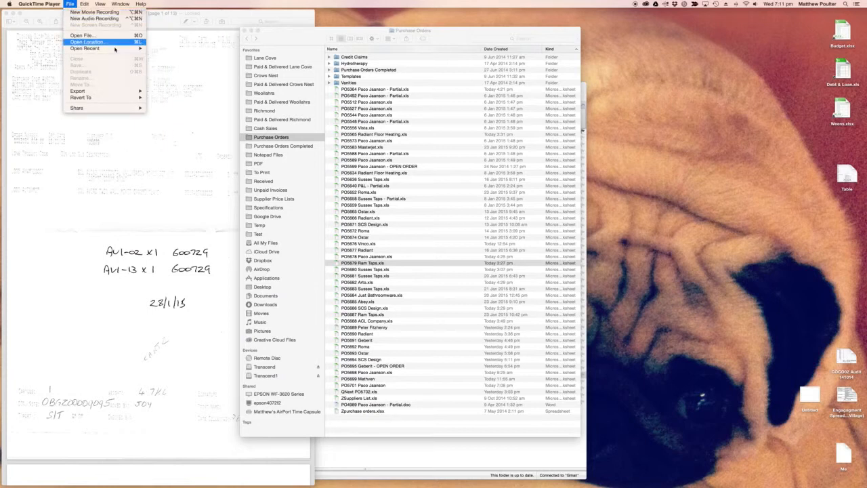
mouse_move(104, 4)
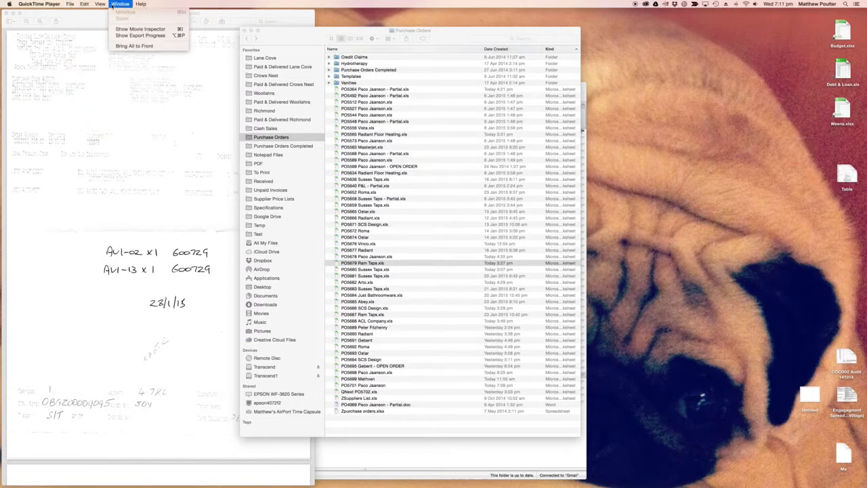
mouse_move(138, 5)
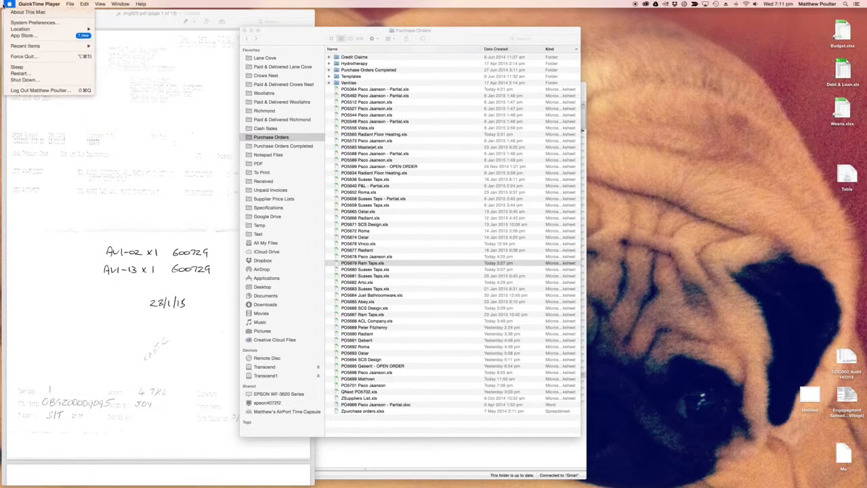
mouse_move(9, 6)
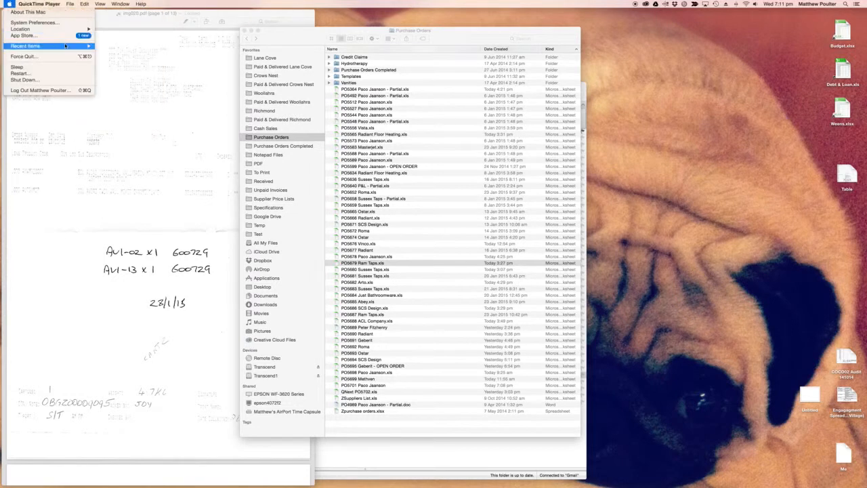
mouse_move(27, 46)
mouse_move(36, 6)
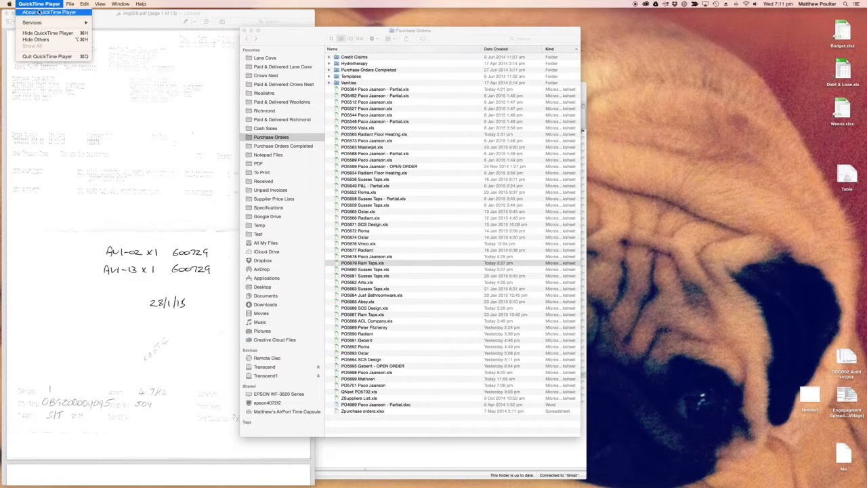
left_click(211, 61)
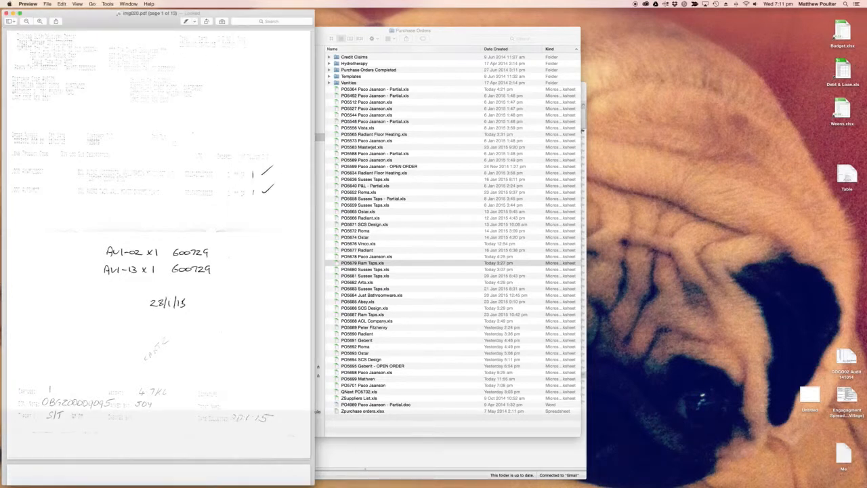
mouse_move(865, 486)
left_click(611, 477)
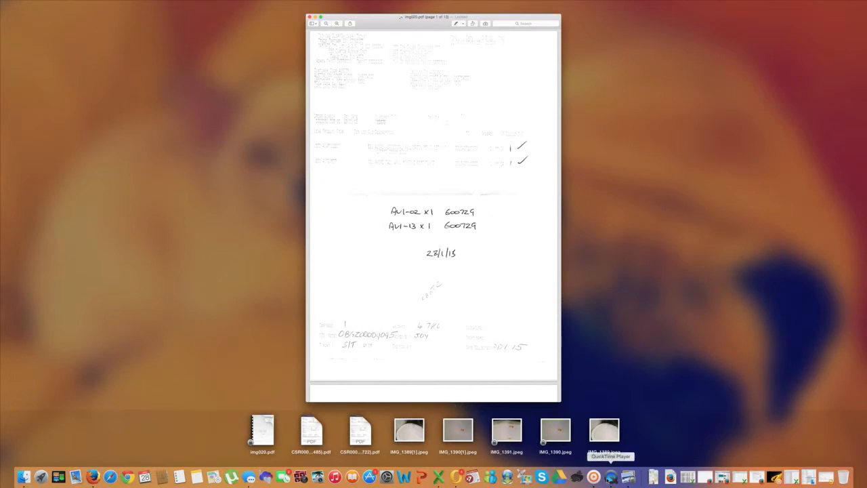